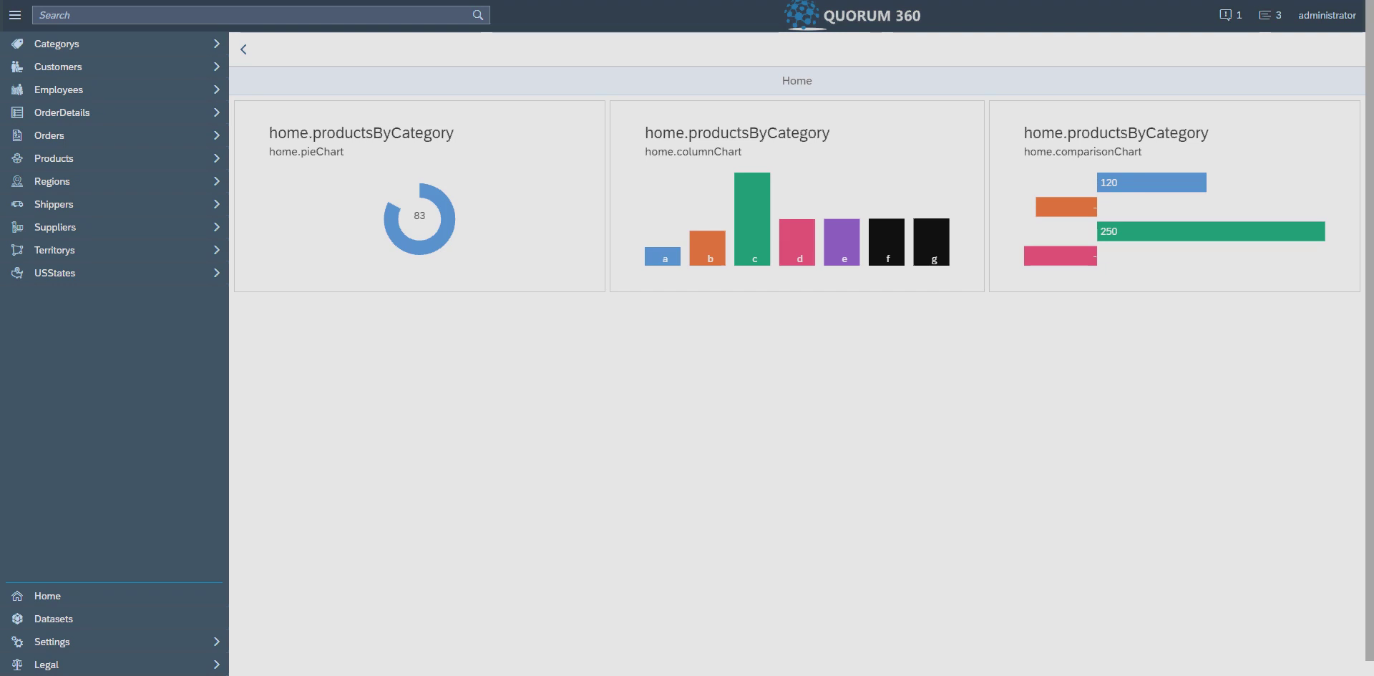
Switch to Excel and create a blank workbook
{"action": "mouse_move", "coordinate": [675, 675]}
{"action": "left_click", "coordinate": [641, 636]}
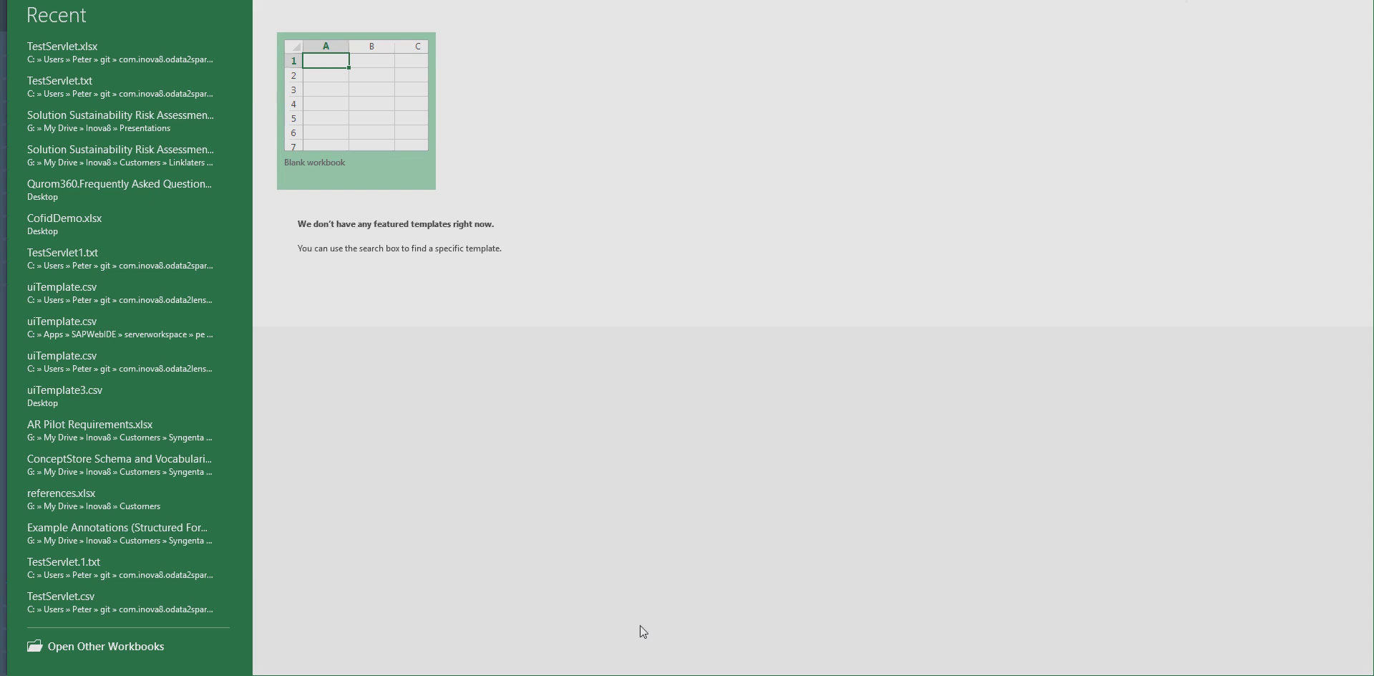
{"action": "left_click", "coordinate": [346, 109]}
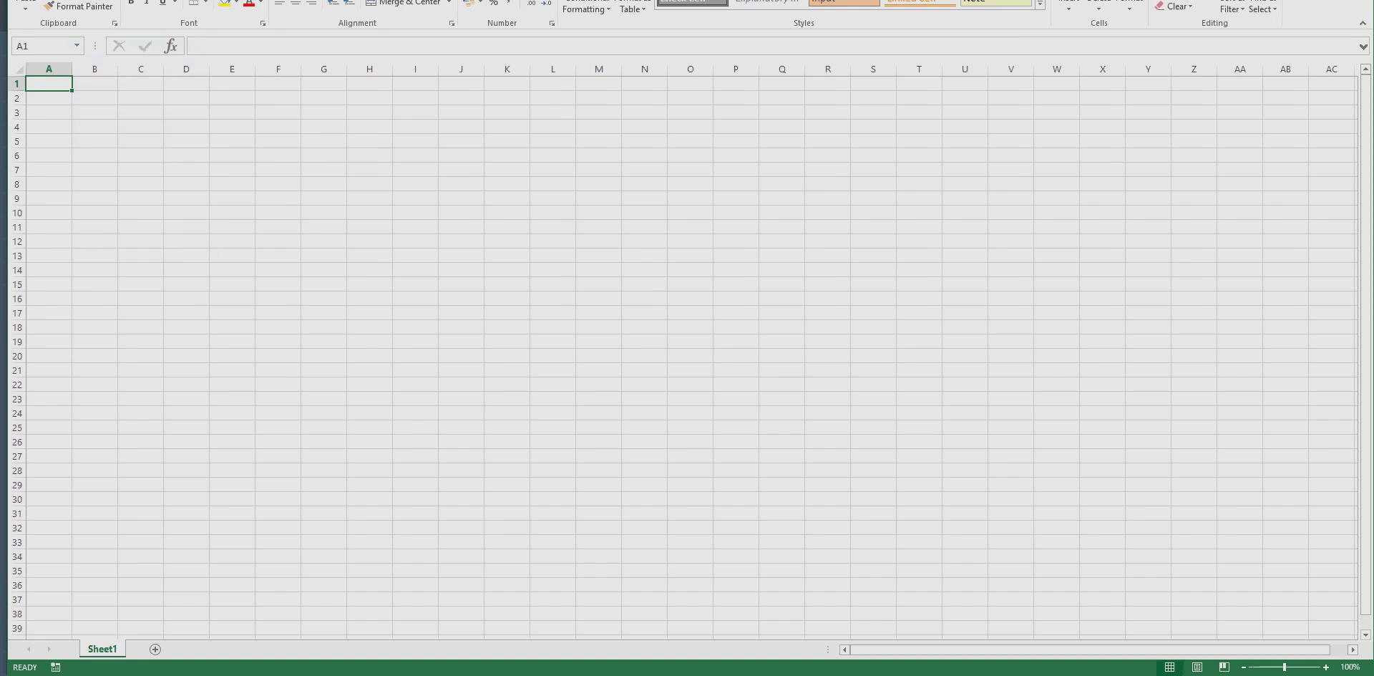
{"action": "left_click", "coordinate": [757, 0]}
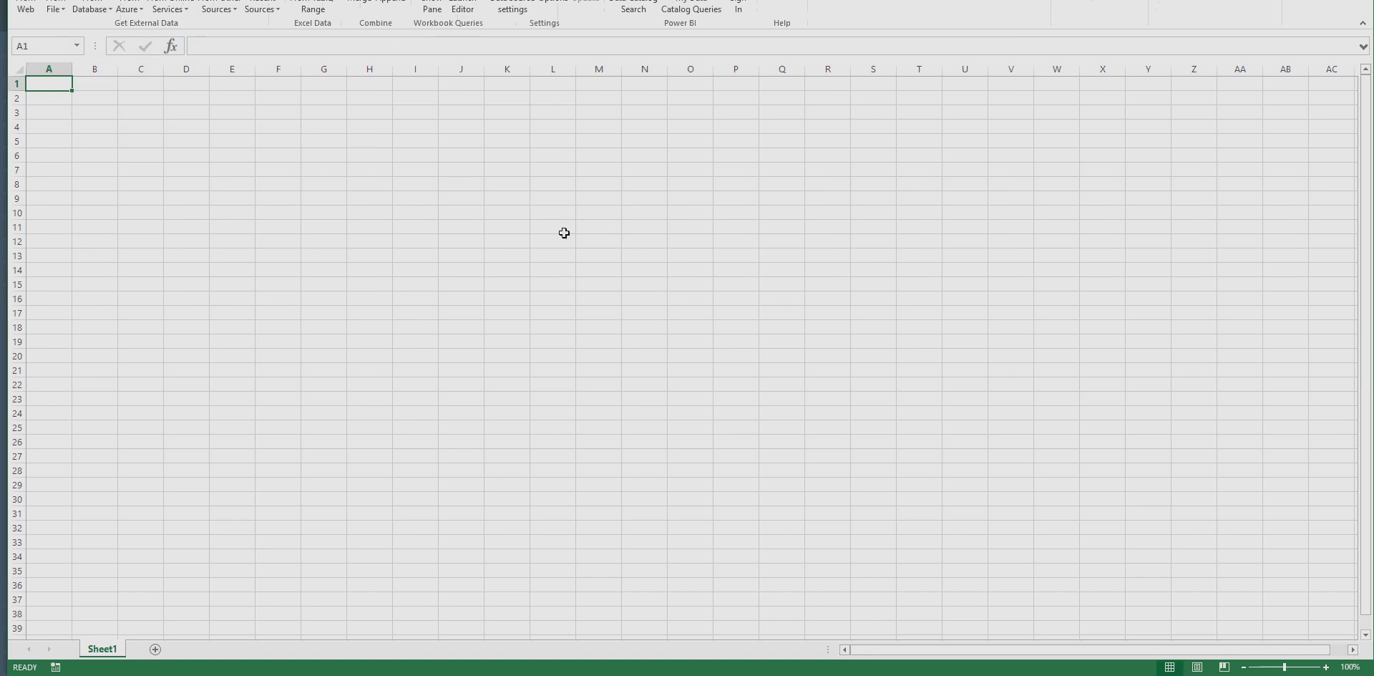
{"action": "left_click", "coordinate": [278, 8]}
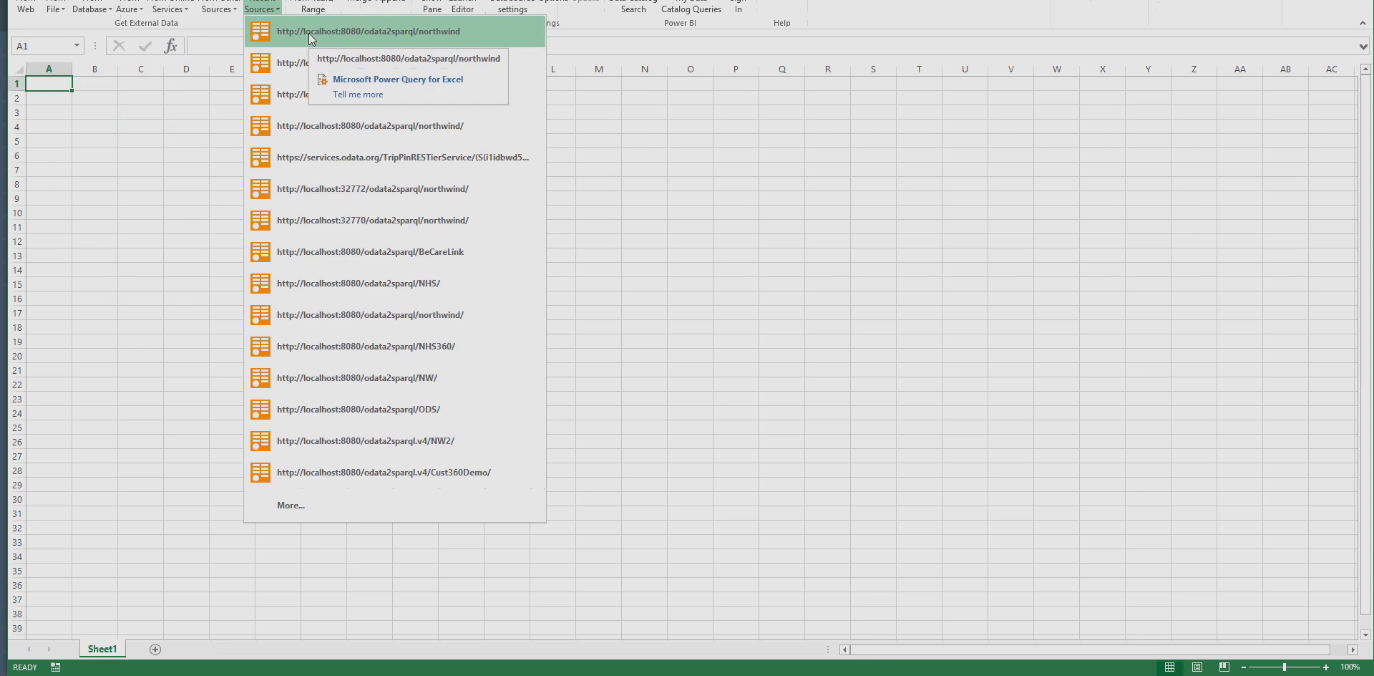
{"action": "left_click", "coordinate": [308, 33]}
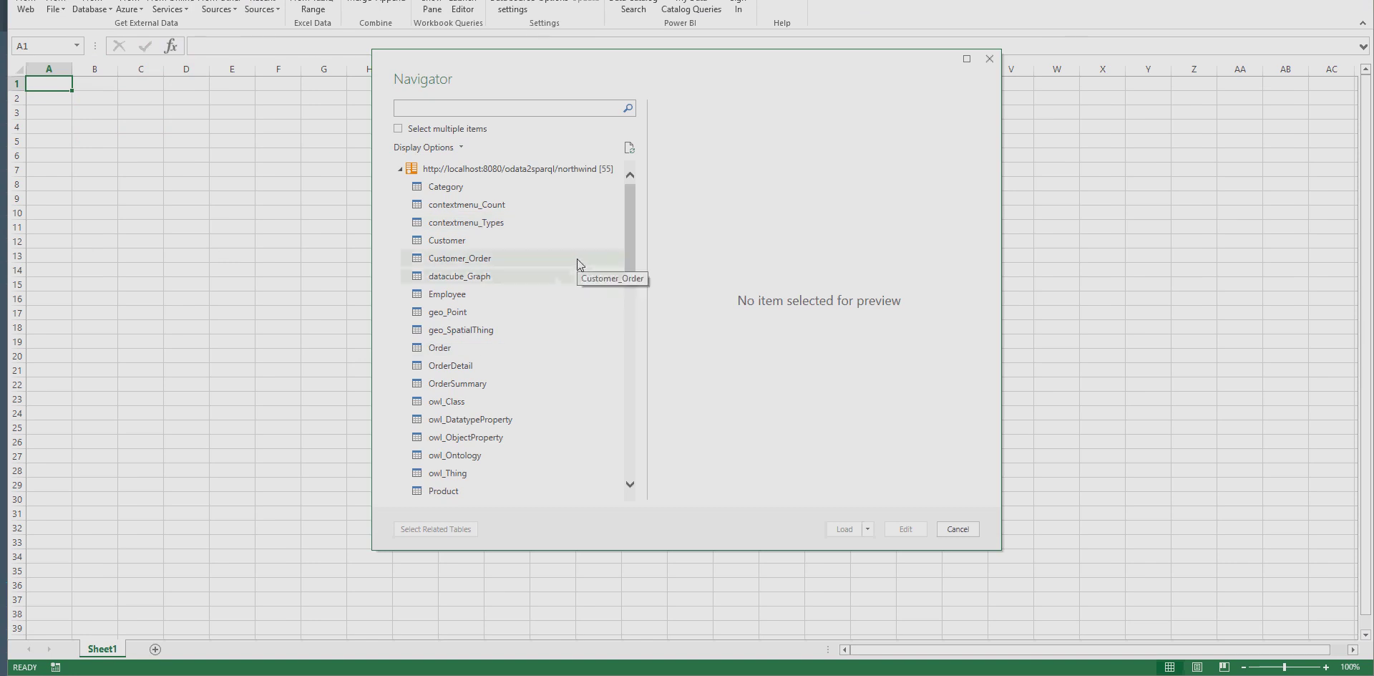
Choose the Customer table from the northwind feed, review its preview, and open it for editing in the query editor
{"action": "mouse_move", "coordinate": [632, 247]}
{"action": "left_mouse_down"}
{"action": "mouse_move", "coordinate": [638, 428]}
{"action": "mouse_move", "coordinate": [639, 249]}
{"action": "left_mouse_up"}
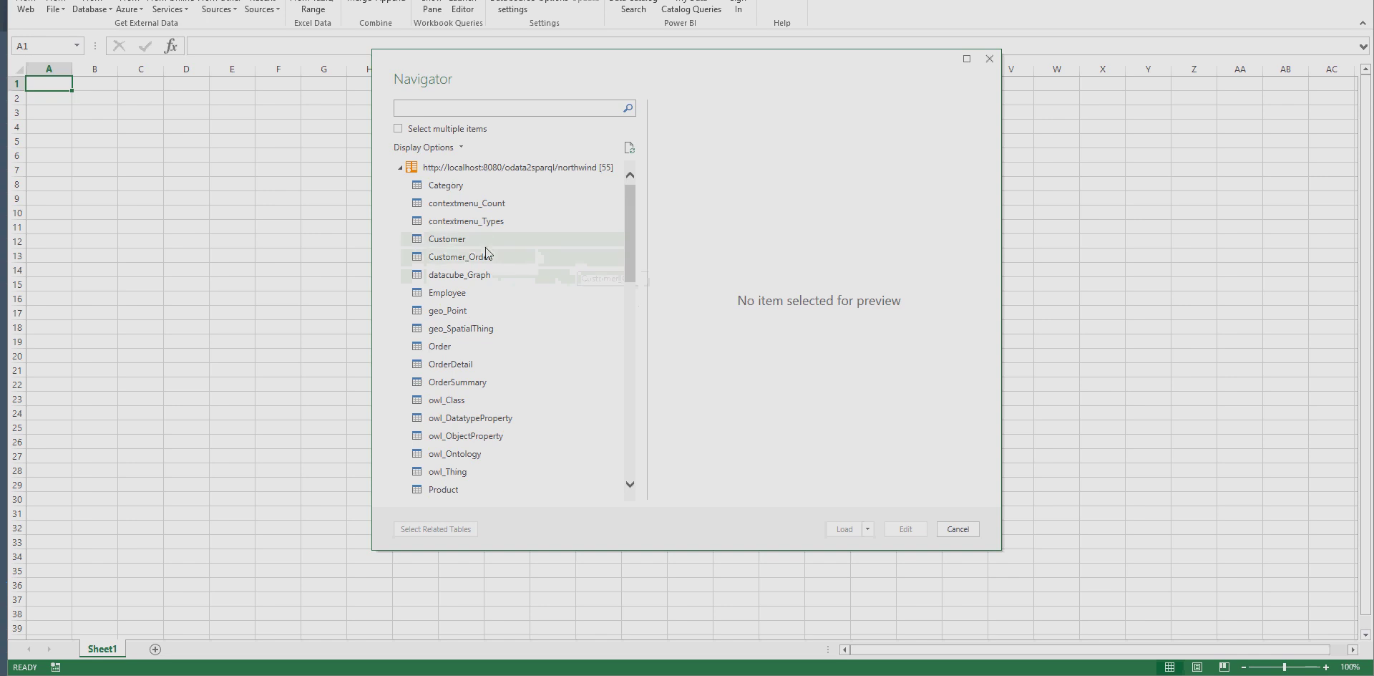
{"action": "left_click", "coordinate": [436, 244]}
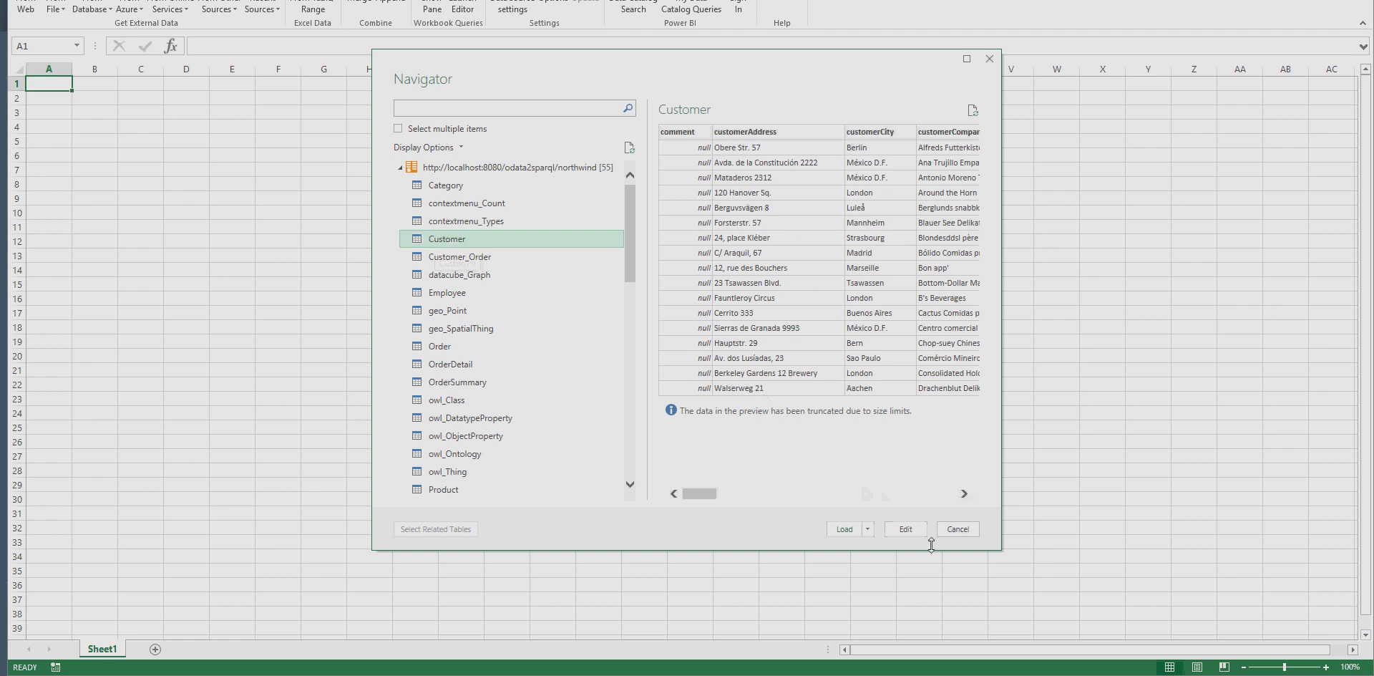
{"action": "mouse_move", "coordinate": [701, 495]}
{"action": "left_mouse_down"}
{"action": "mouse_move", "coordinate": [792, 490]}
{"action": "mouse_move", "coordinate": [717, 500]}
{"action": "left_mouse_up"}
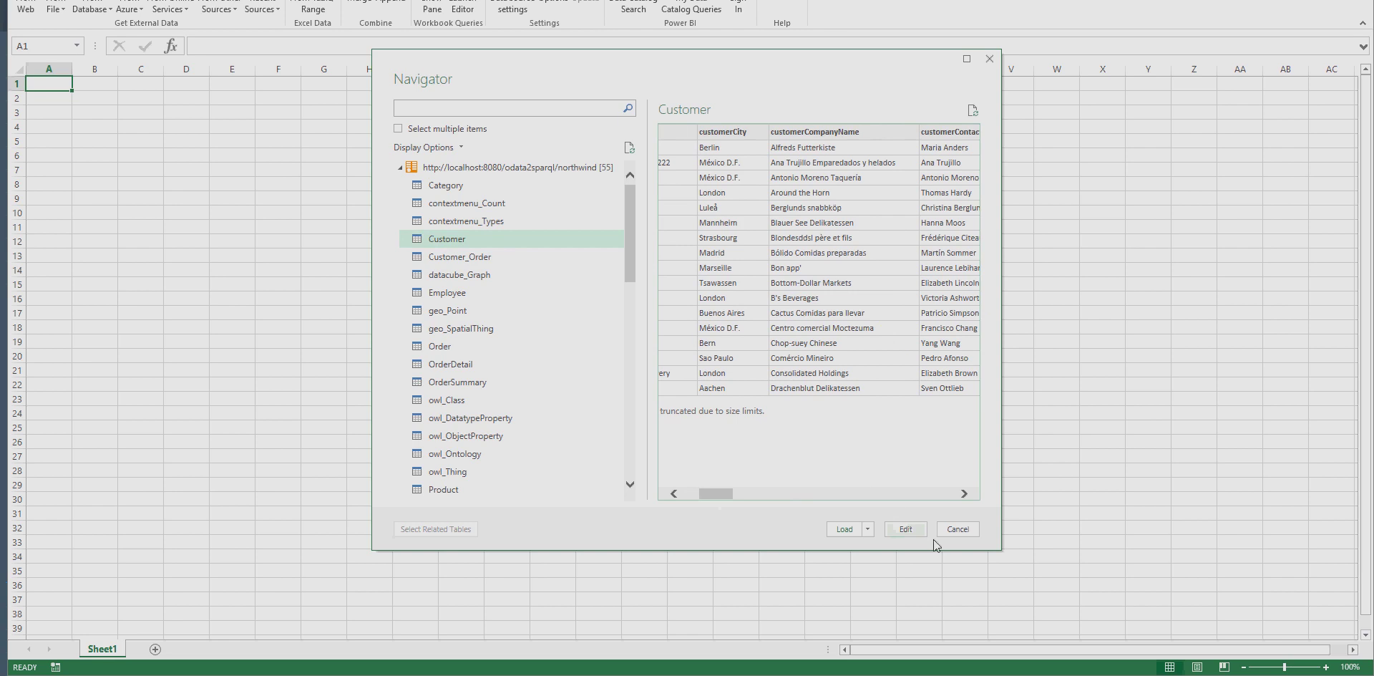
{"action": "left_click", "coordinate": [909, 530]}
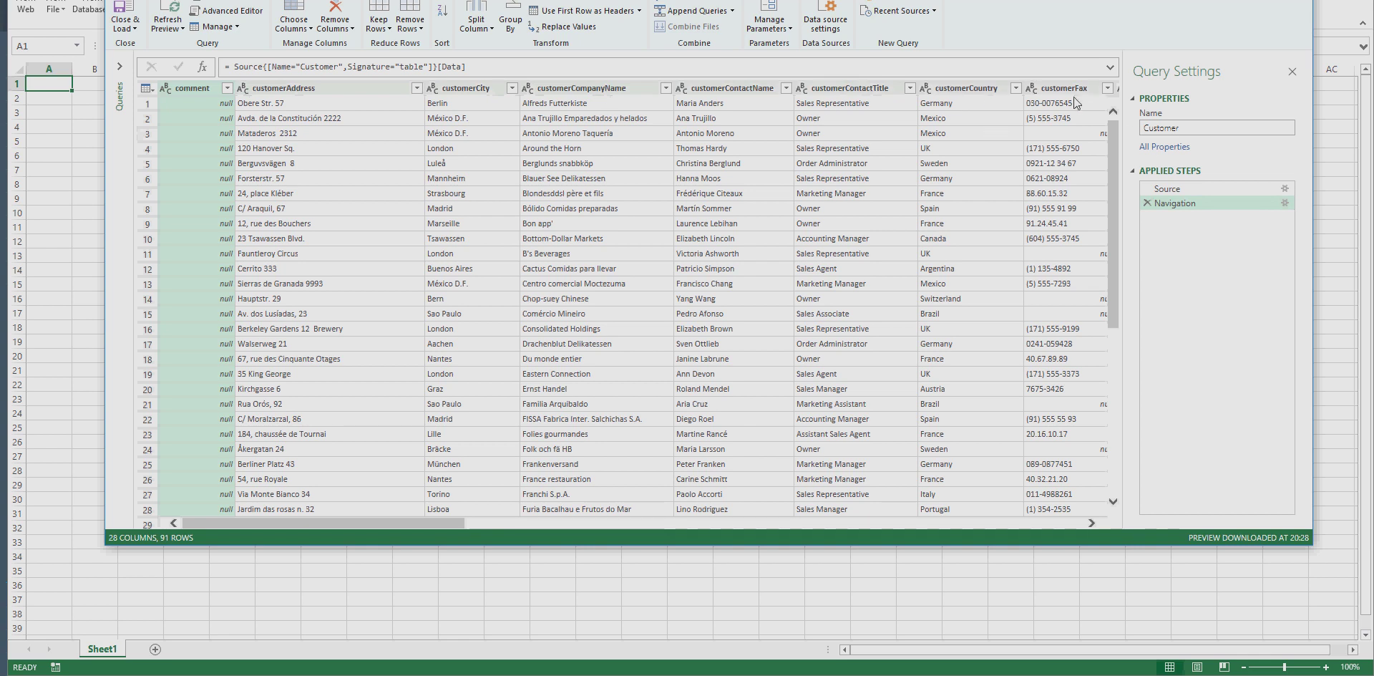
Expand the hasPlacedOrder column to include only shipCity, shipCountry and hasOrderDetail
{"action": "left_click_drag", "start_coordinate": [440, 521], "coordinate": [527, 521]}
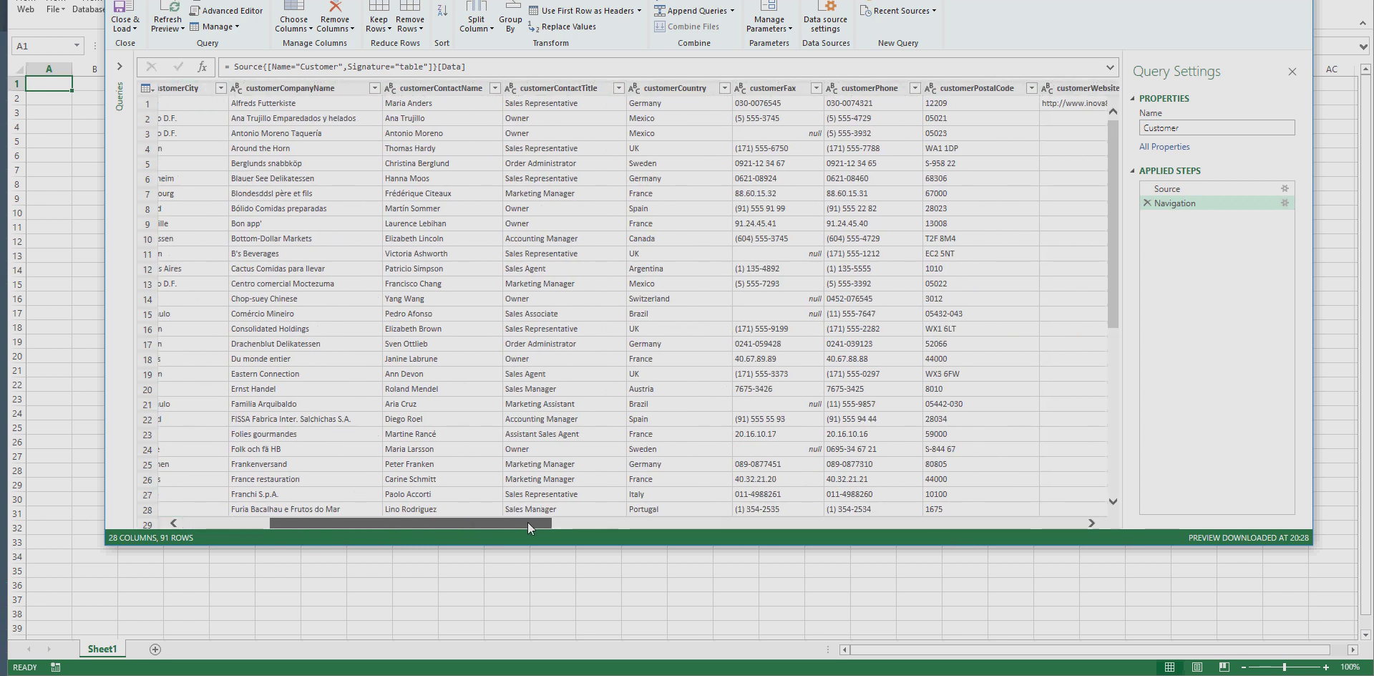
{"action": "left_click_drag", "start_coordinate": [527, 522], "coordinate": [925, 523]}
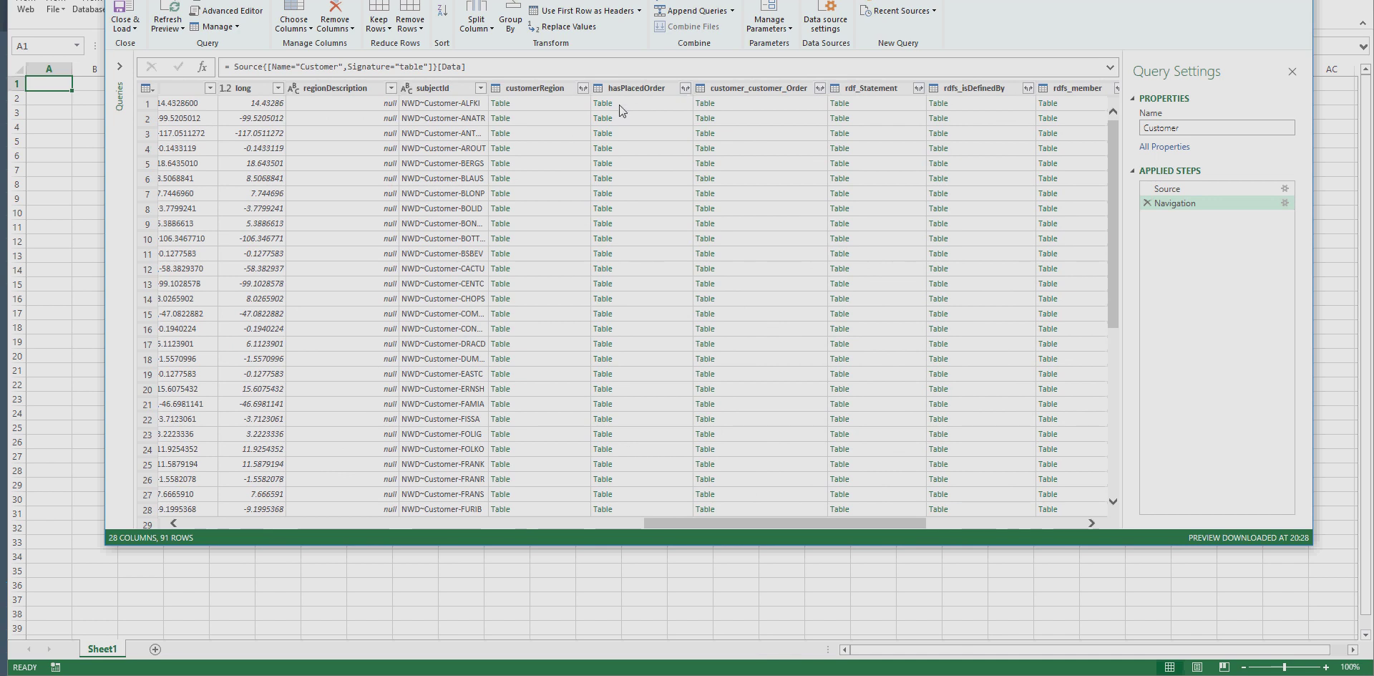
{"action": "left_click", "coordinate": [684, 89]}
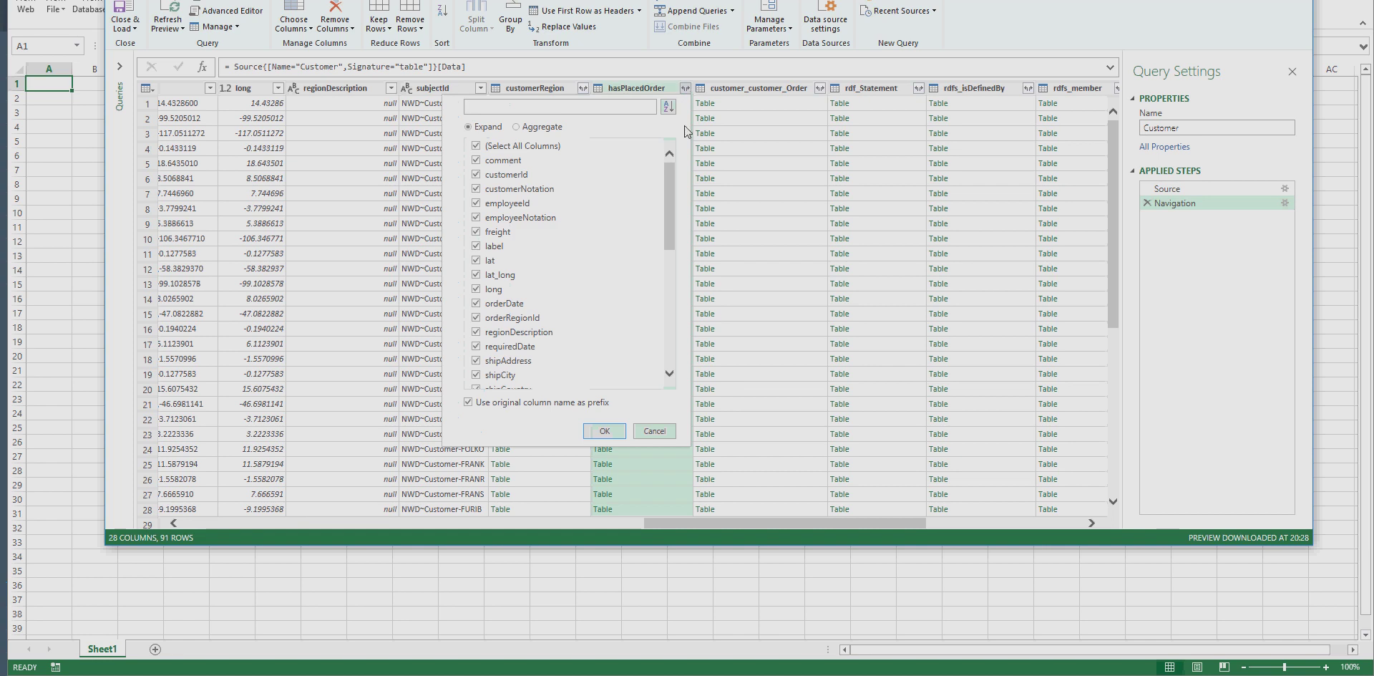
{"action": "left_click_drag", "start_coordinate": [676, 229], "coordinate": [675, 172]}
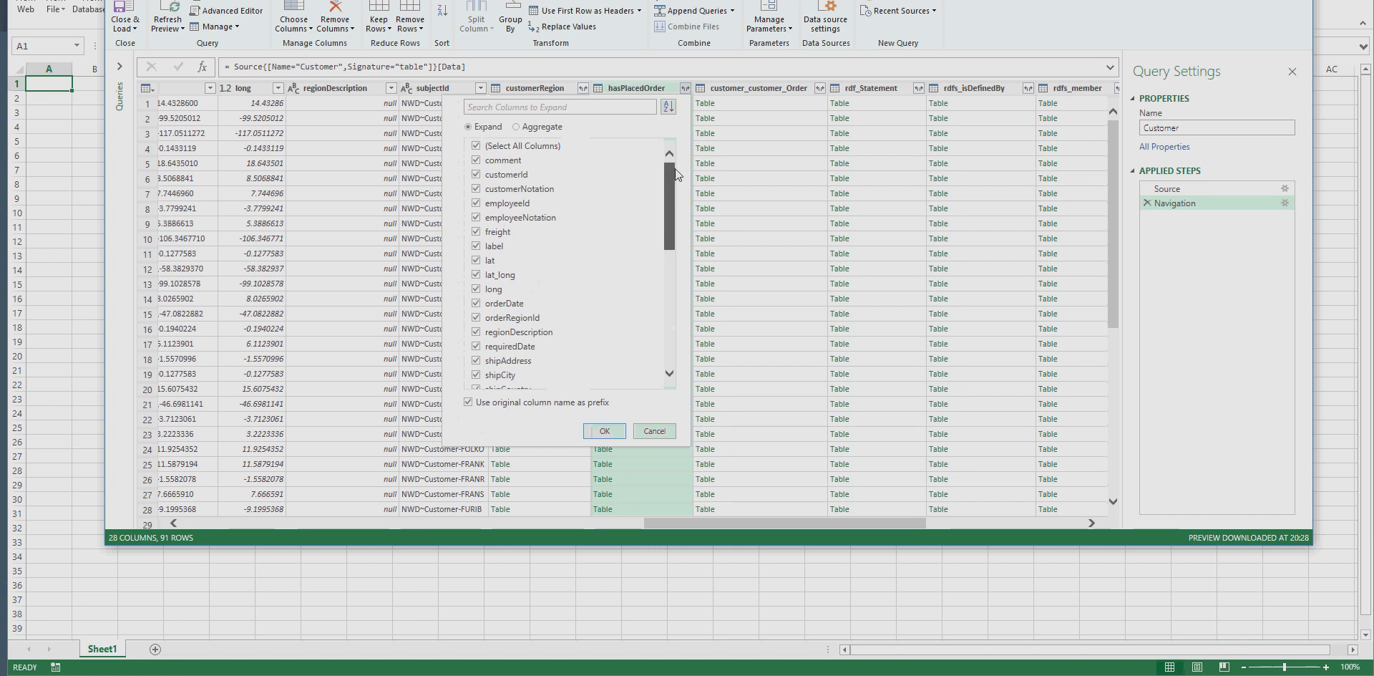
{"action": "left_click", "coordinate": [476, 147]}
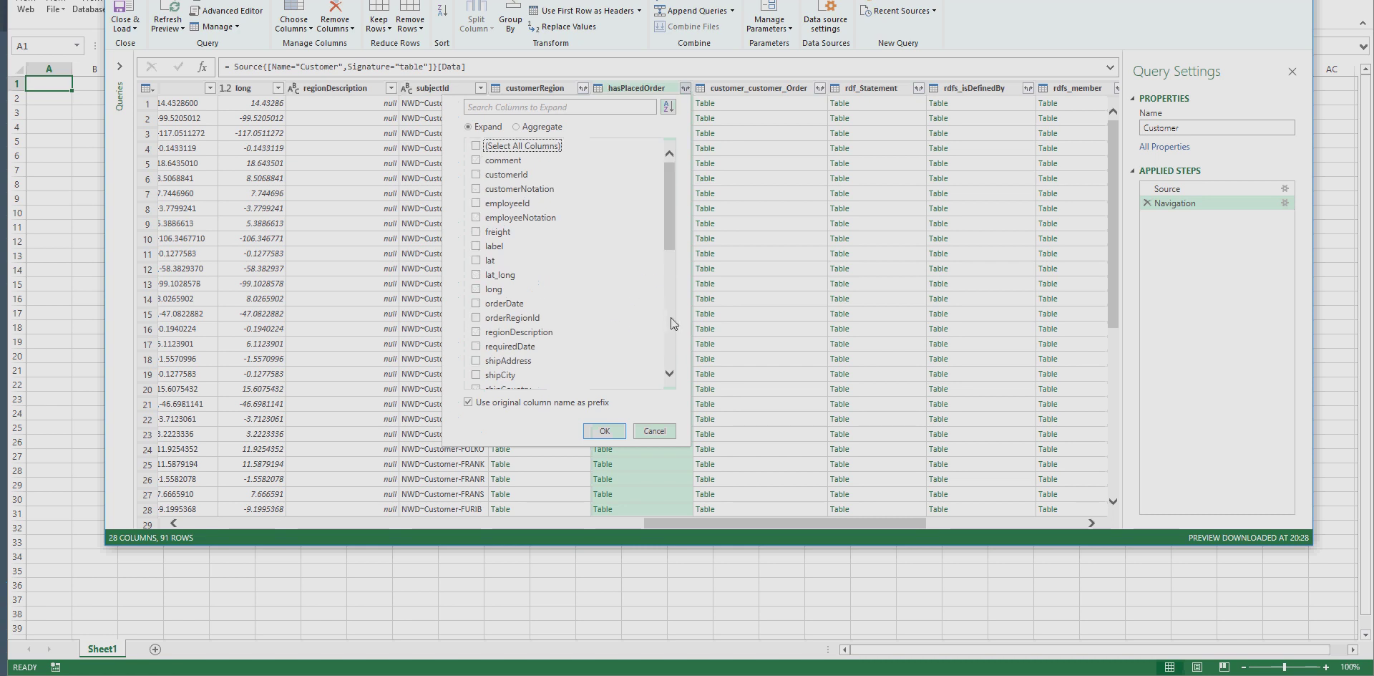
{"action": "left_click_drag", "start_coordinate": [672, 204], "coordinate": [672, 239]}
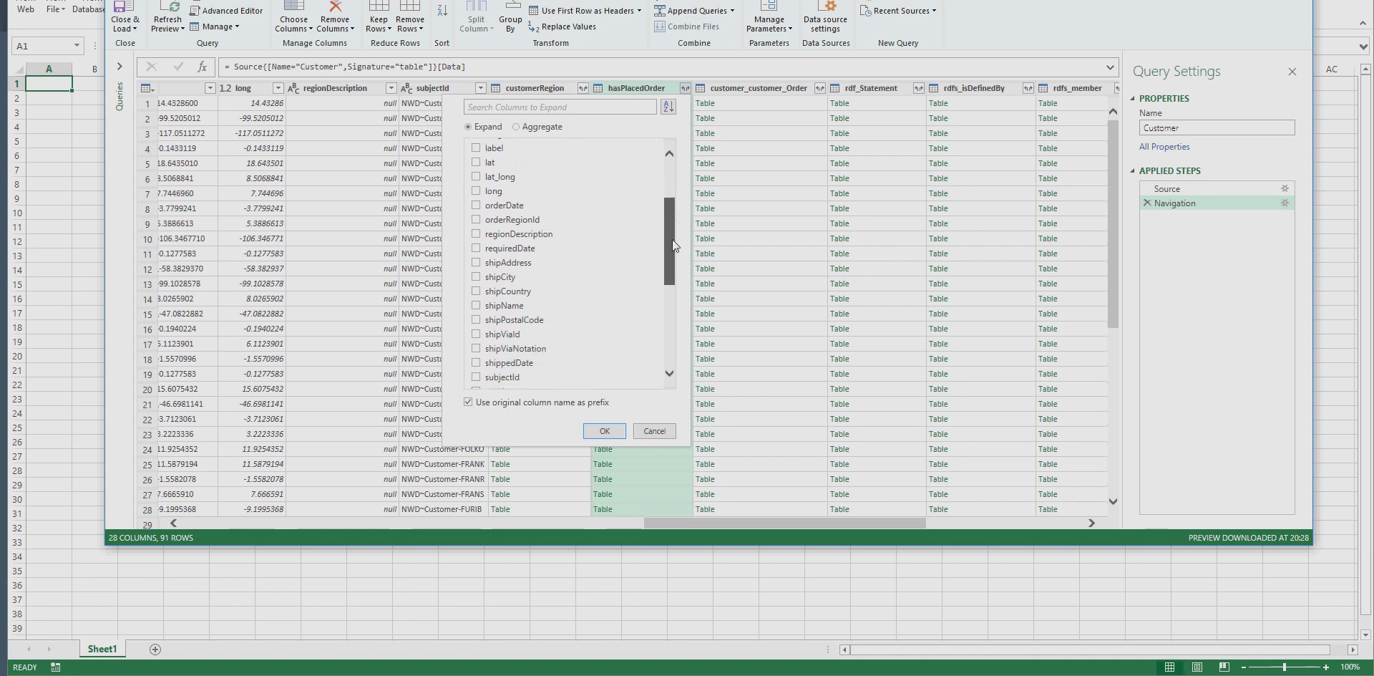
{"action": "left_click", "coordinate": [476, 276]}
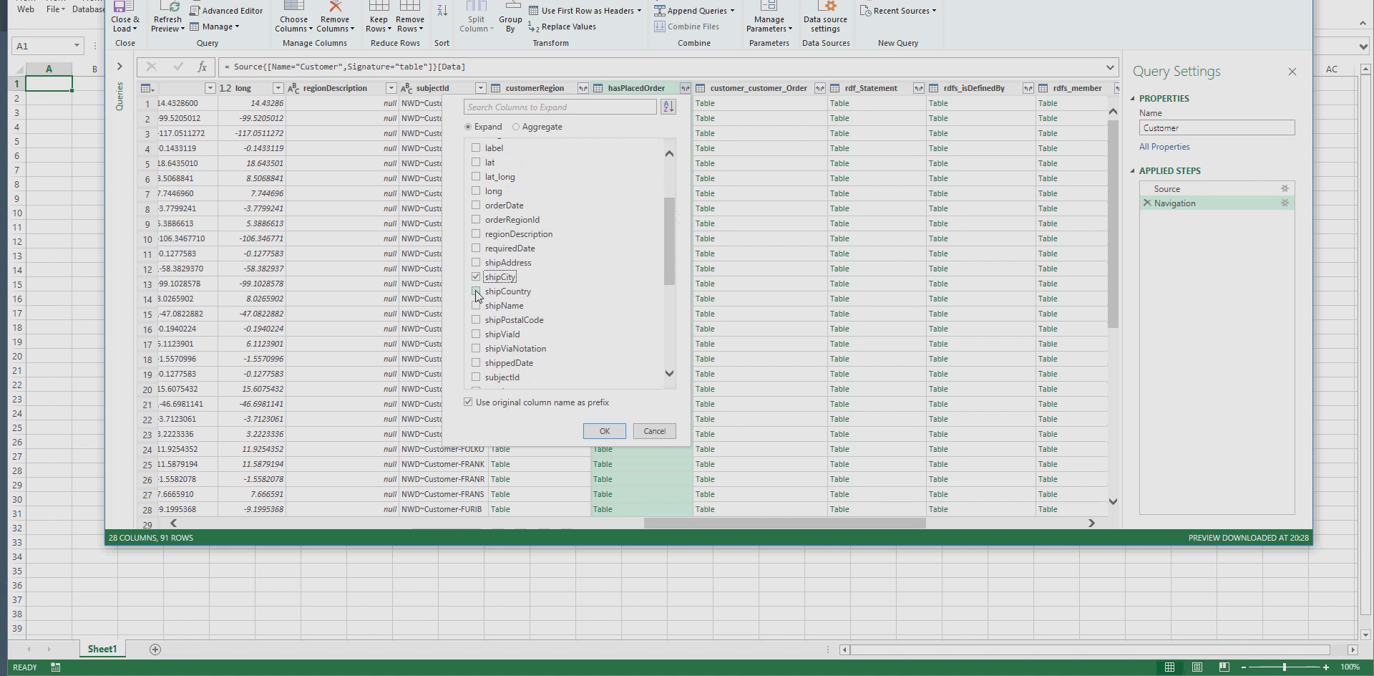
{"action": "left_click", "coordinate": [475, 291]}
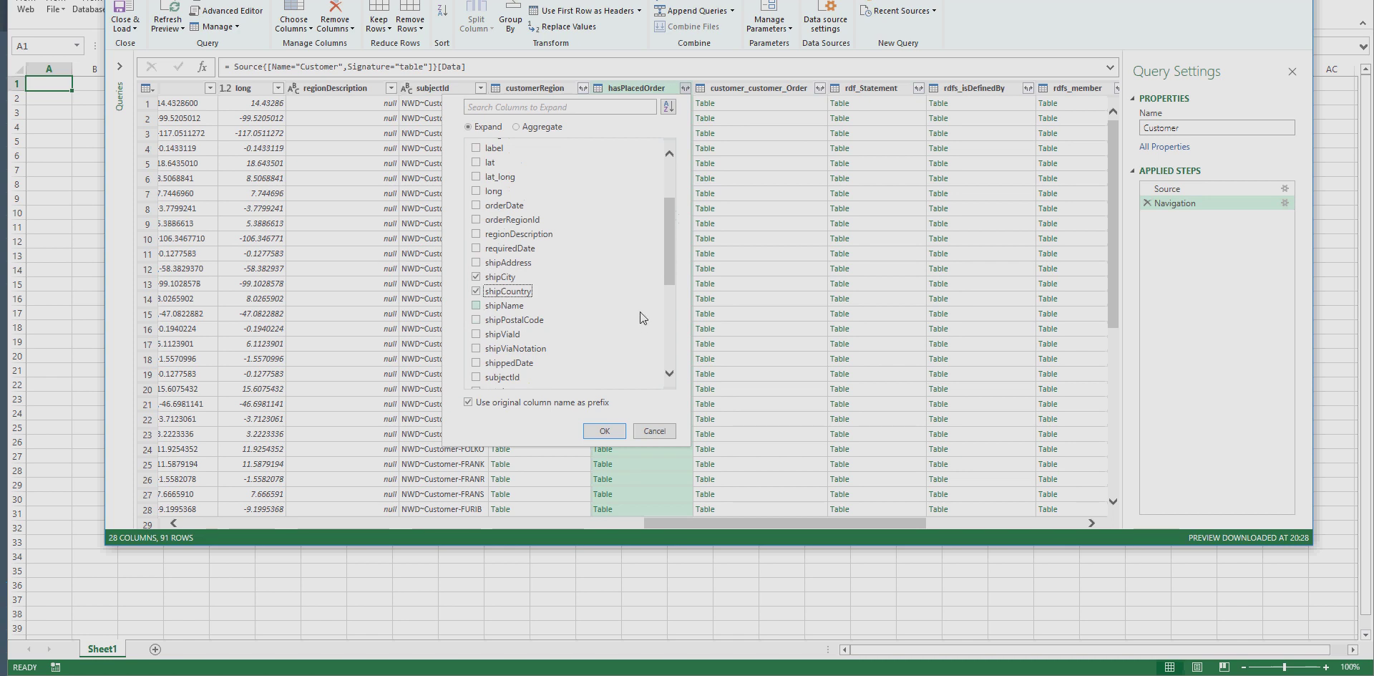
{"action": "scroll", "coordinate": [640, 312], "scroll_direction": "down", "scroll_amount": 3}
{"action": "left_click", "coordinate": [476, 336]}
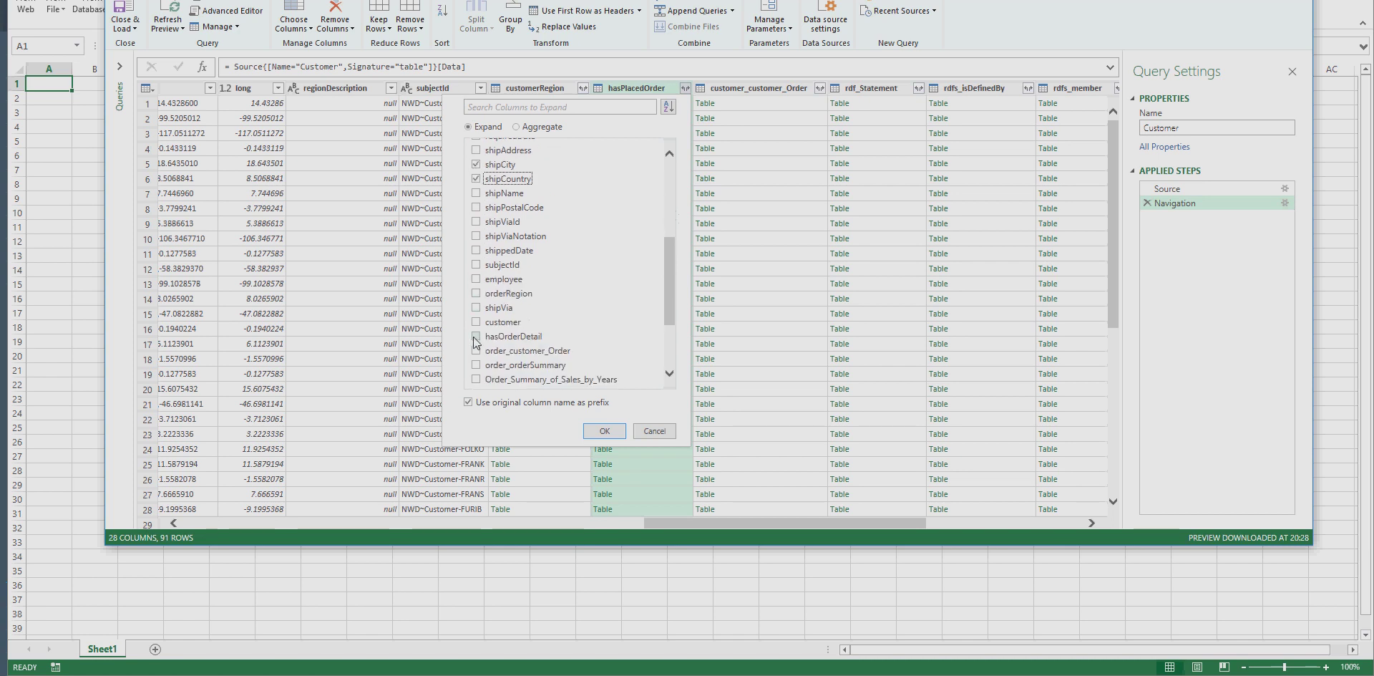
{"action": "left_click", "coordinate": [618, 434]}
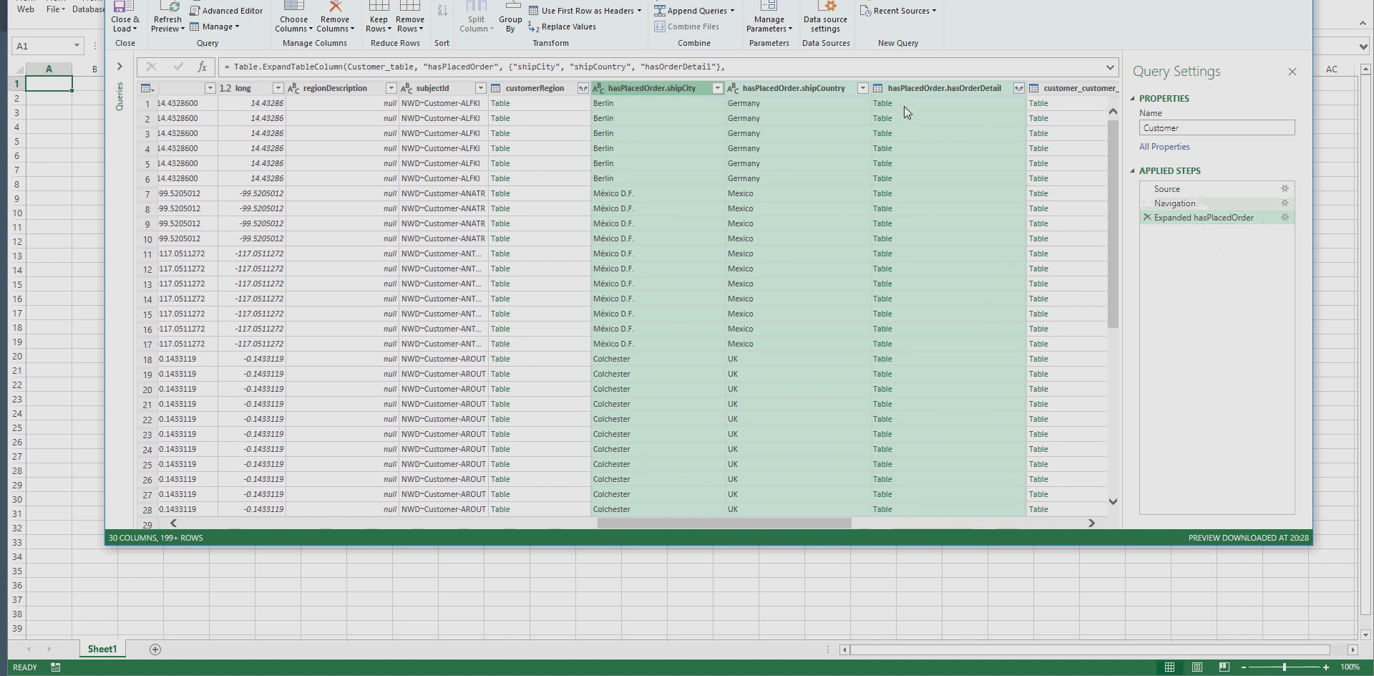
Expand the hasPlacedOrder.hasOrderDetail column to include only discount, quantity and product
{"action": "left_click", "coordinate": [1017, 89]}
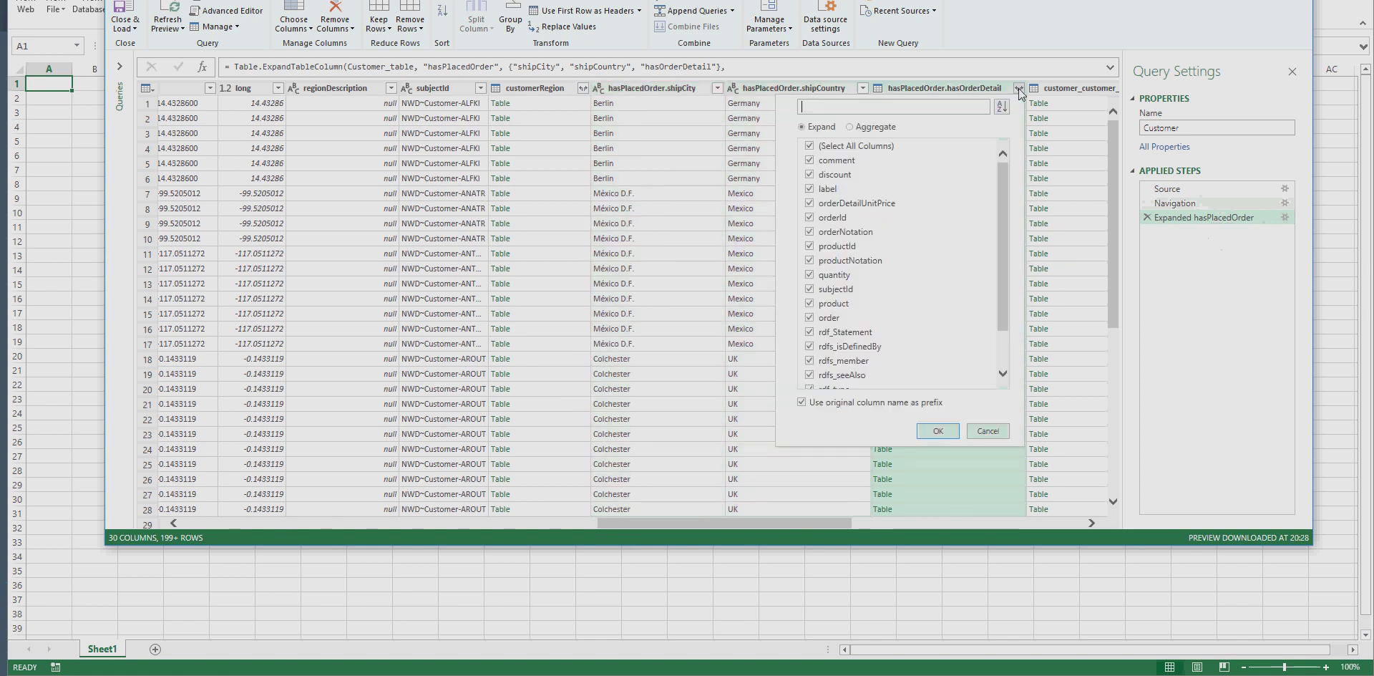
{"action": "left_click", "coordinate": [810, 146]}
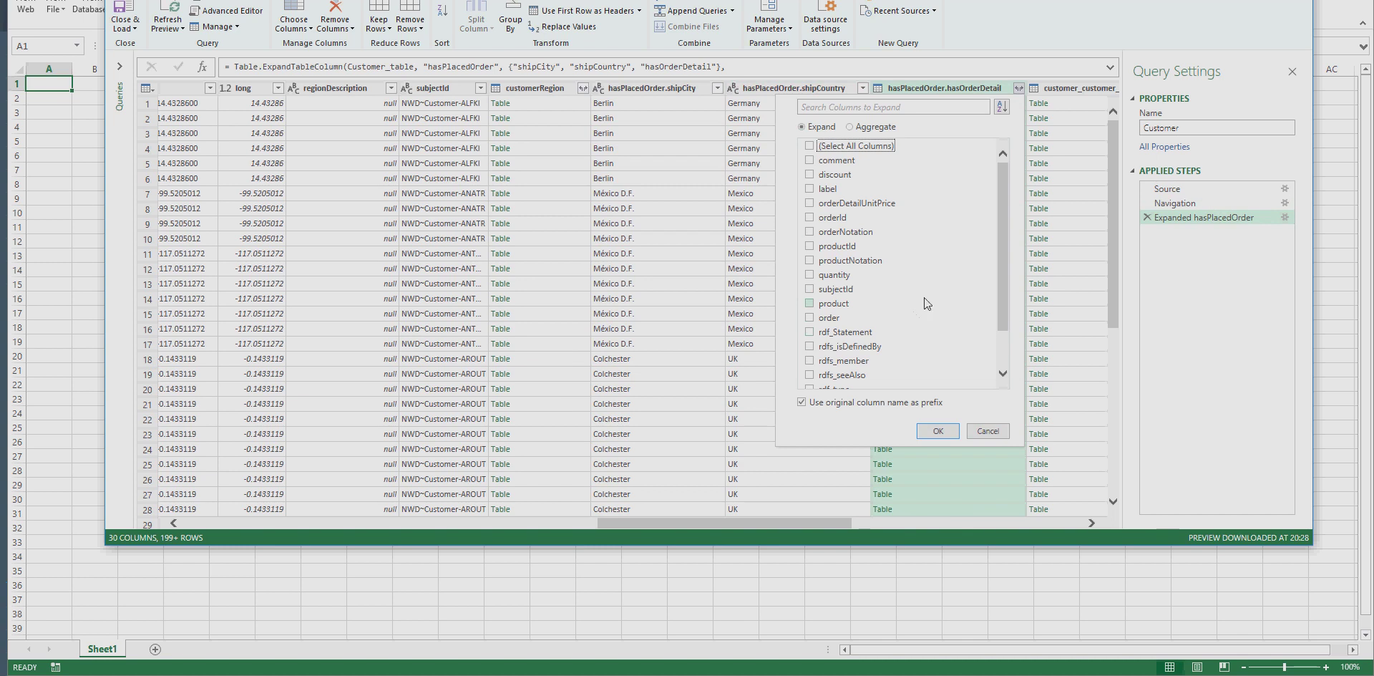
{"action": "left_click", "coordinate": [810, 174]}
{"action": "left_click", "coordinate": [810, 275]}
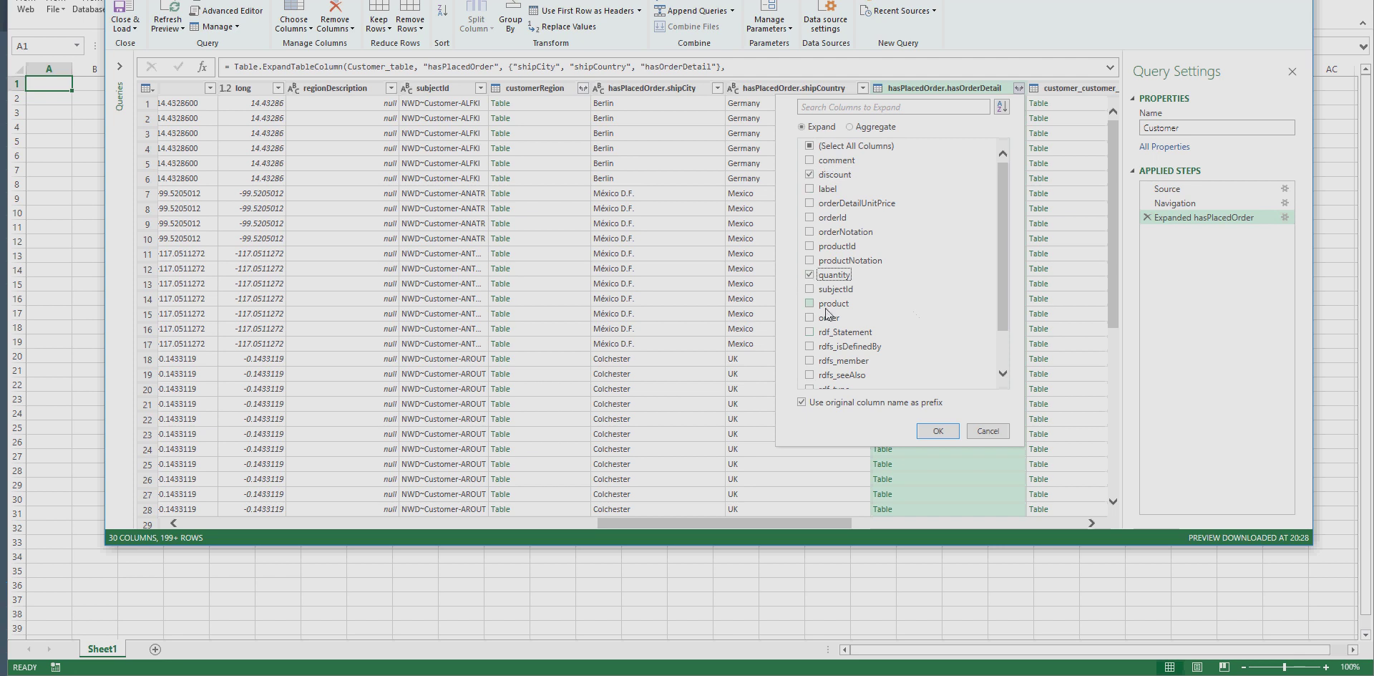
{"action": "left_click", "coordinate": [809, 304]}
{"action": "left_click", "coordinate": [942, 429]}
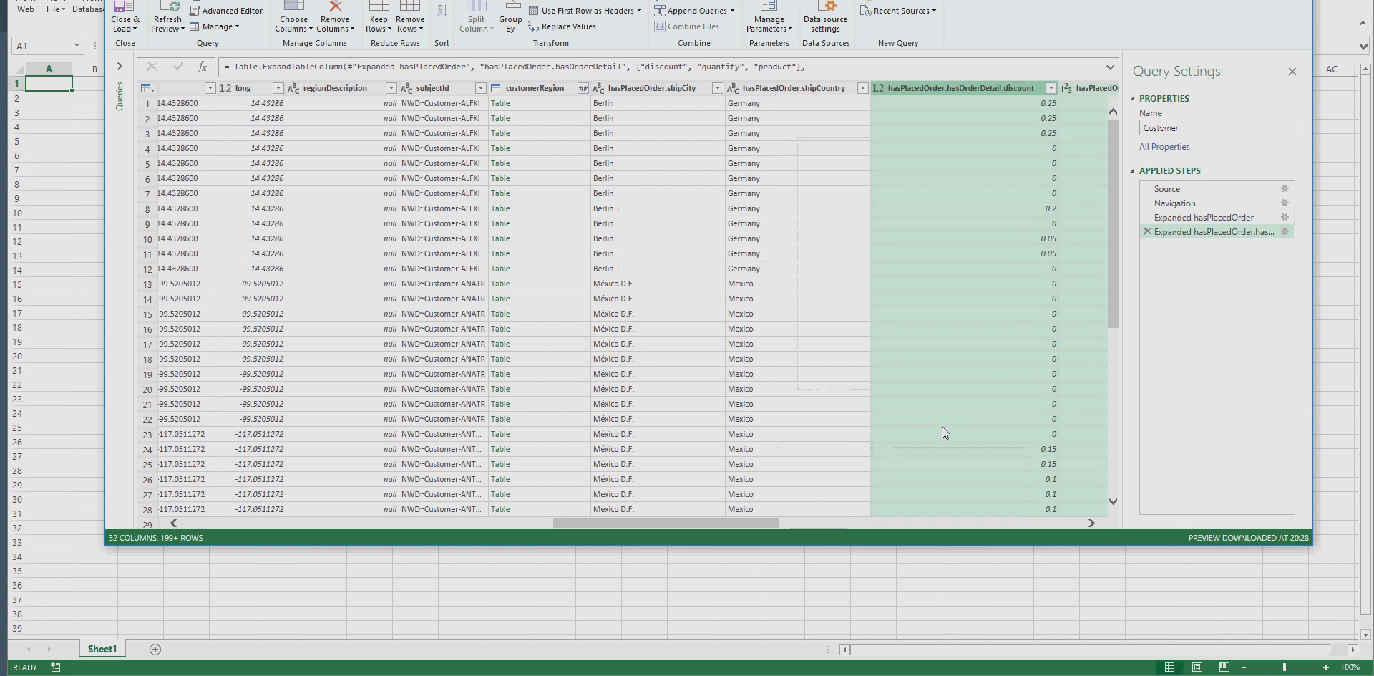
Expand the order detail's product column to include only productName and category
{"action": "left_click", "coordinate": [1080, 522]}
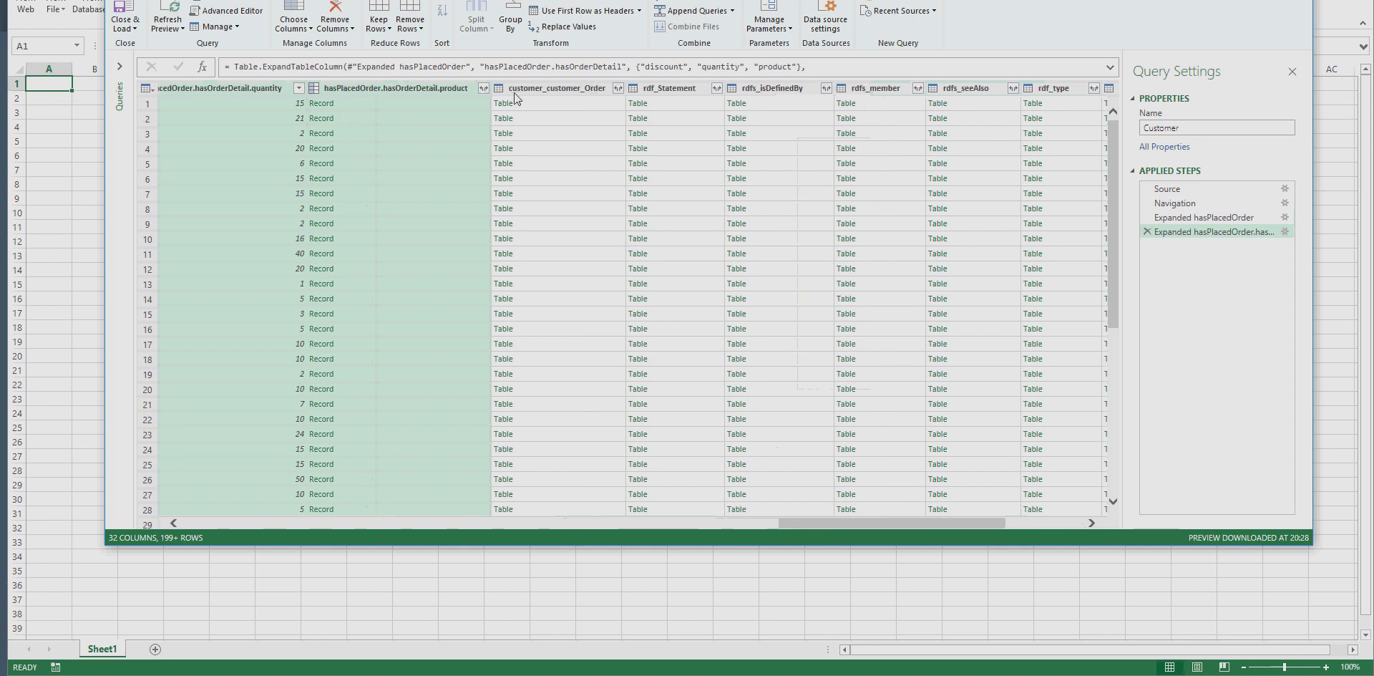
{"action": "left_click", "coordinate": [484, 88]}
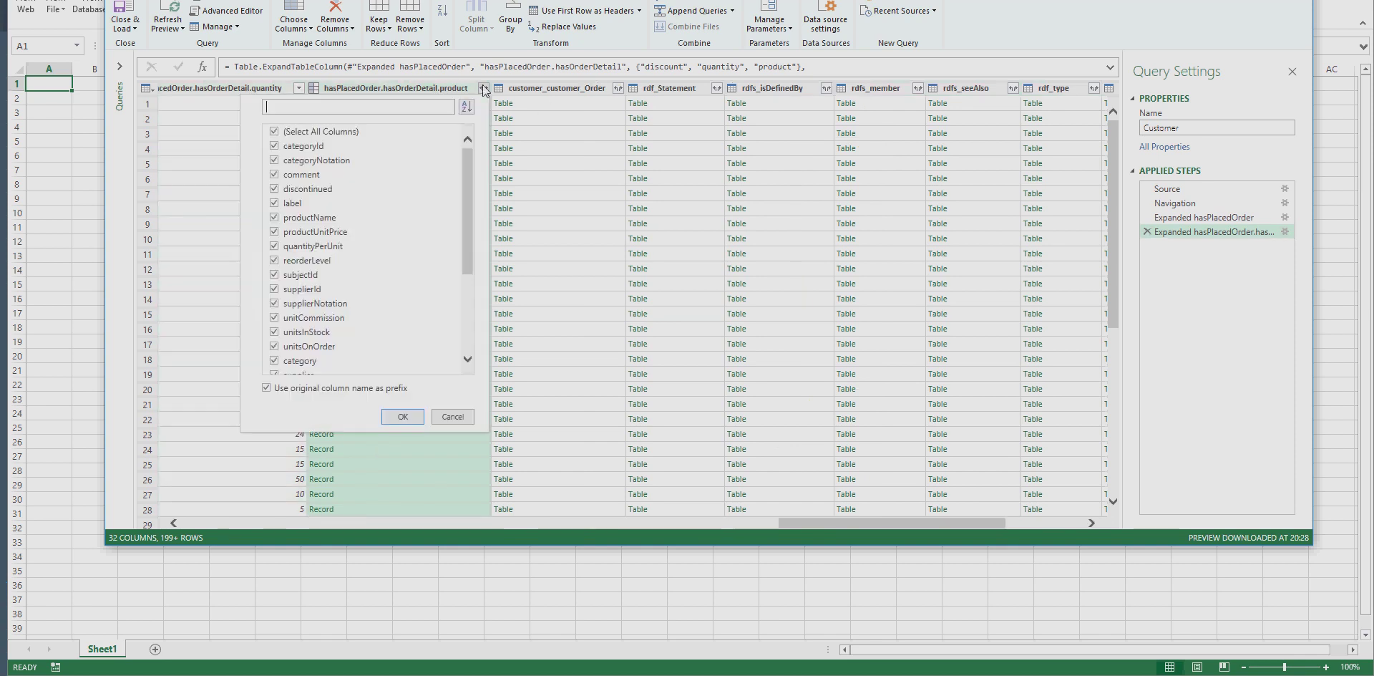
{"action": "left_click", "coordinate": [274, 131]}
{"action": "left_click", "coordinate": [274, 217]}
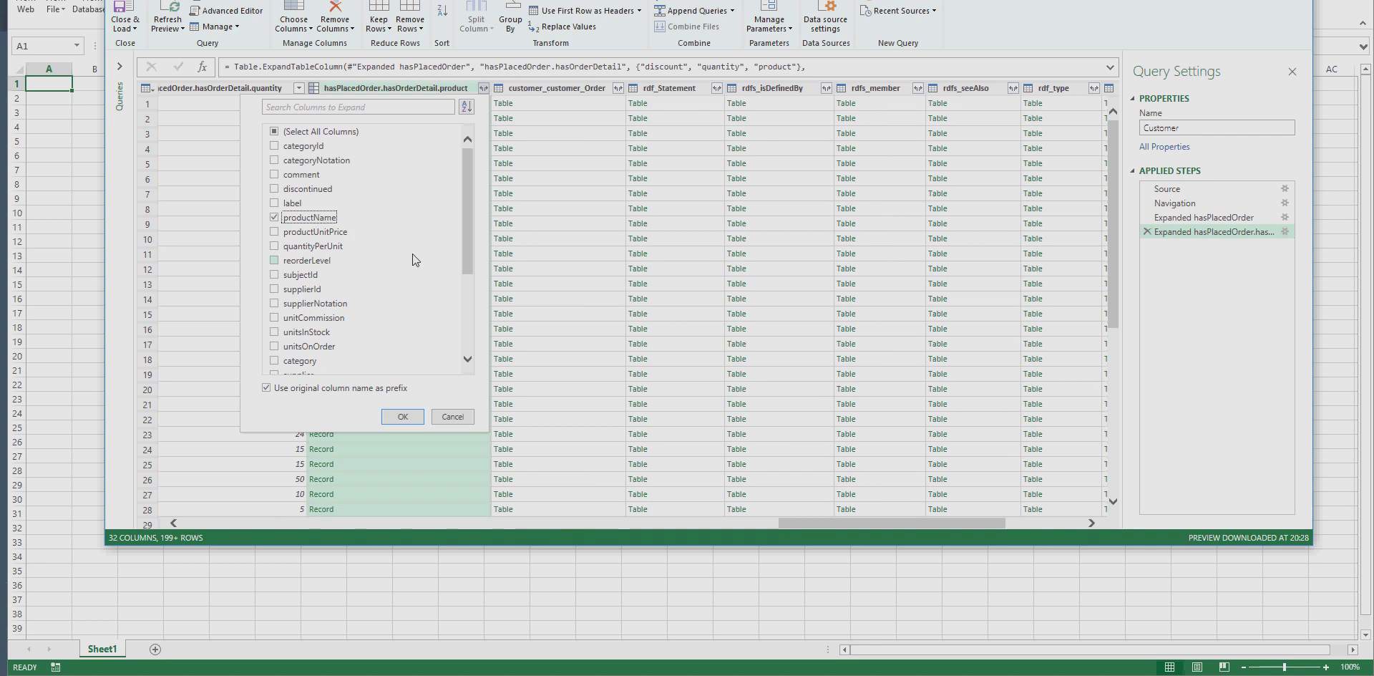
{"action": "scroll", "coordinate": [412, 255], "scroll_direction": "down", "scroll_amount": 1}
{"action": "left_click", "coordinate": [304, 323]}
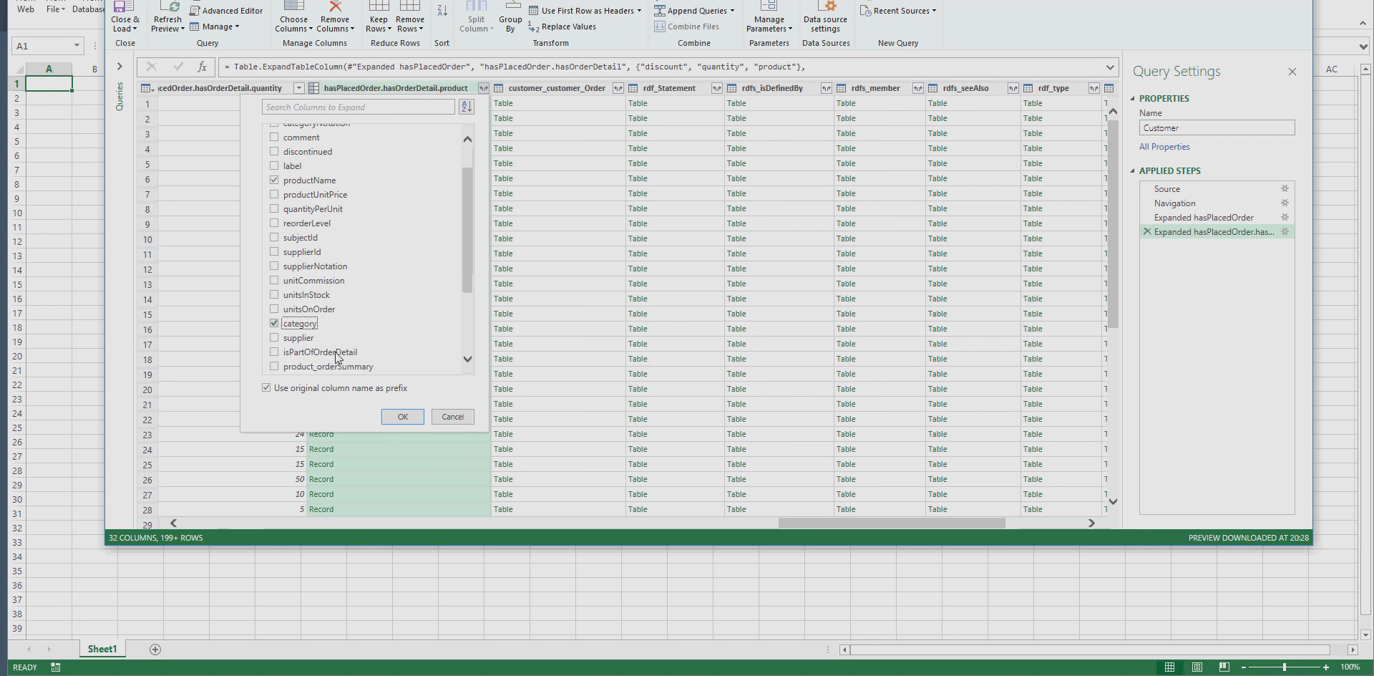
{"action": "left_click", "coordinate": [409, 415]}
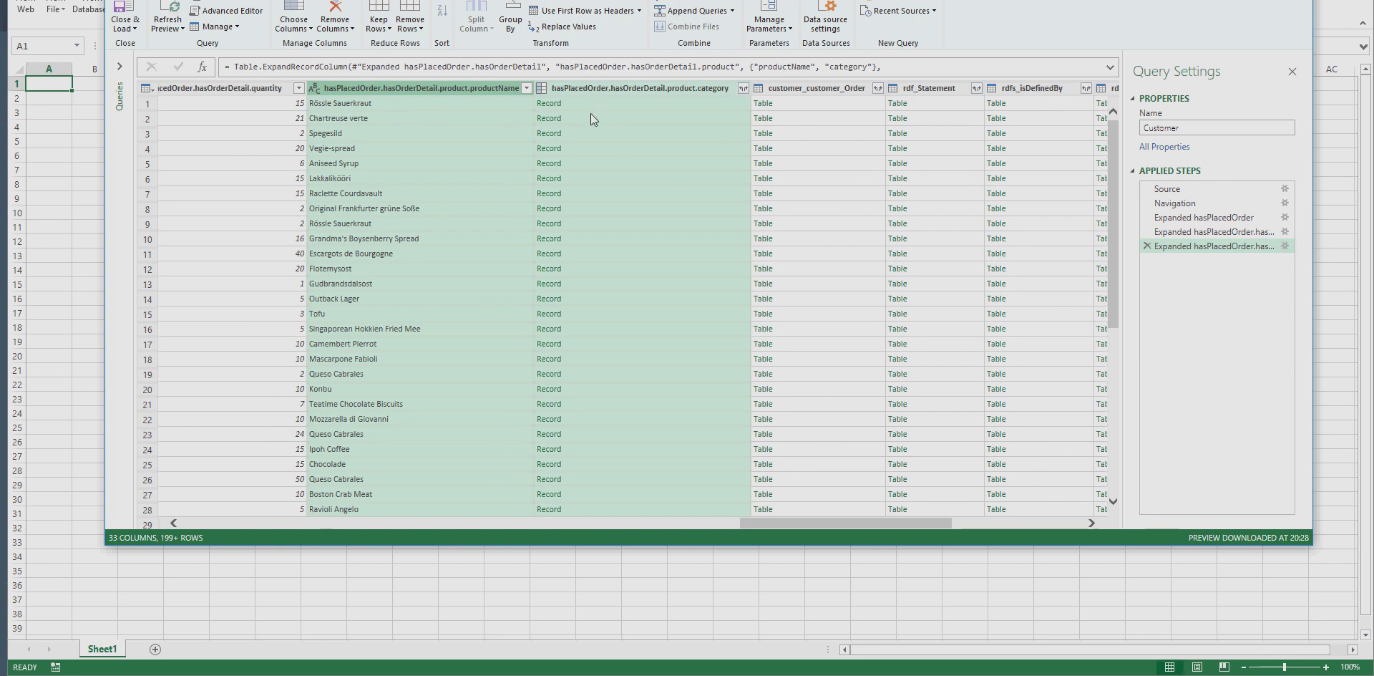
Expand the product's category column to include only its label
{"action": "left_click", "coordinate": [743, 88]}
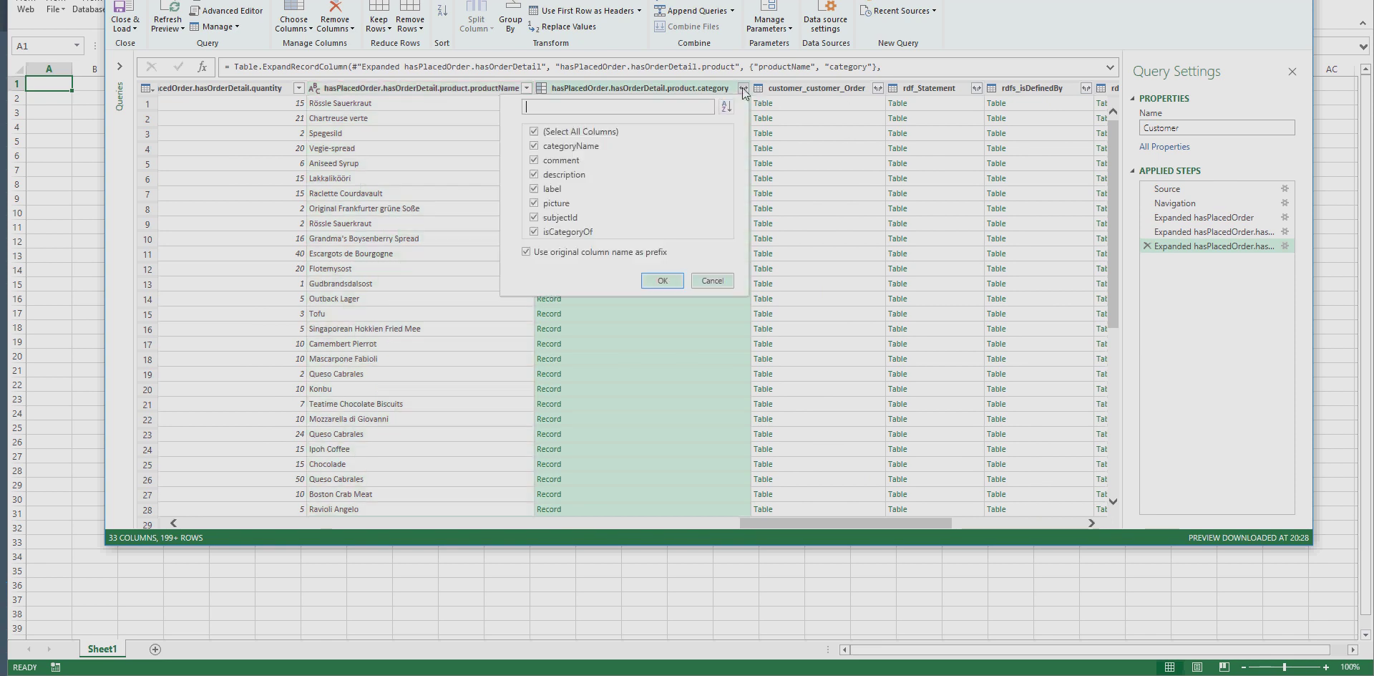
{"action": "left_click", "coordinate": [534, 131]}
{"action": "left_click", "coordinate": [535, 189]}
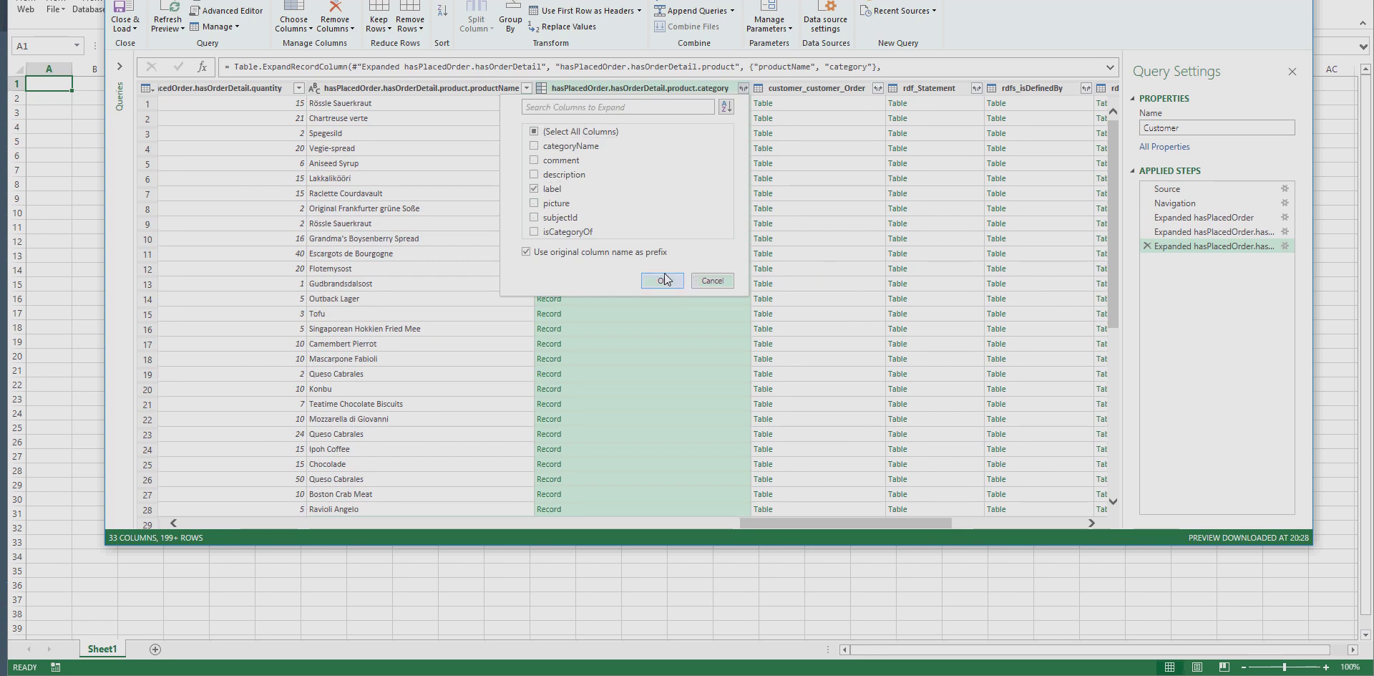
{"action": "left_click", "coordinate": [662, 280]}
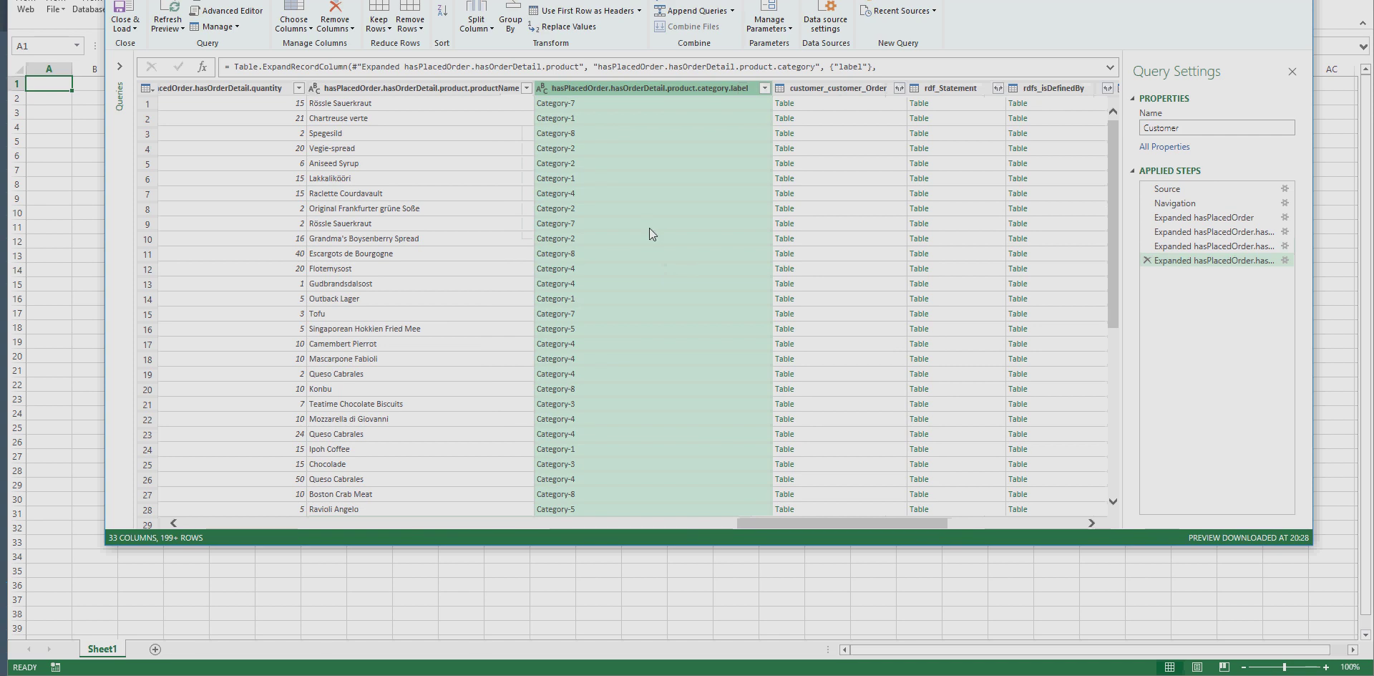
Widen the Query Settings pane to show the full applied step names, and load the Customer query into the workbook
{"action": "mouse_move", "coordinate": [763, 524]}
{"action": "left_mouse_down"}
{"action": "mouse_move", "coordinate": [385, 534]}
{"action": "mouse_move", "coordinate": [905, 530]}
{"action": "mouse_move", "coordinate": [755, 539]}
{"action": "left_mouse_up"}
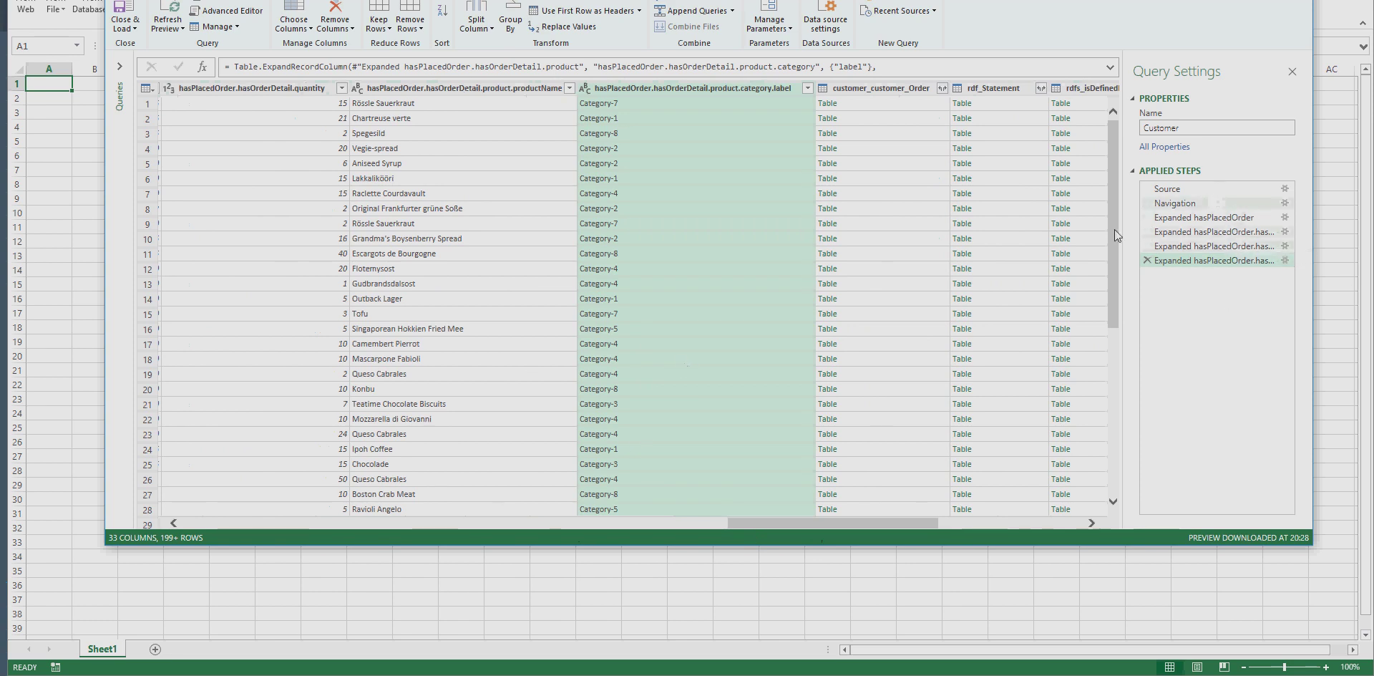
{"action": "left_click_drag", "start_coordinate": [1122, 234], "coordinate": [1042, 235]}
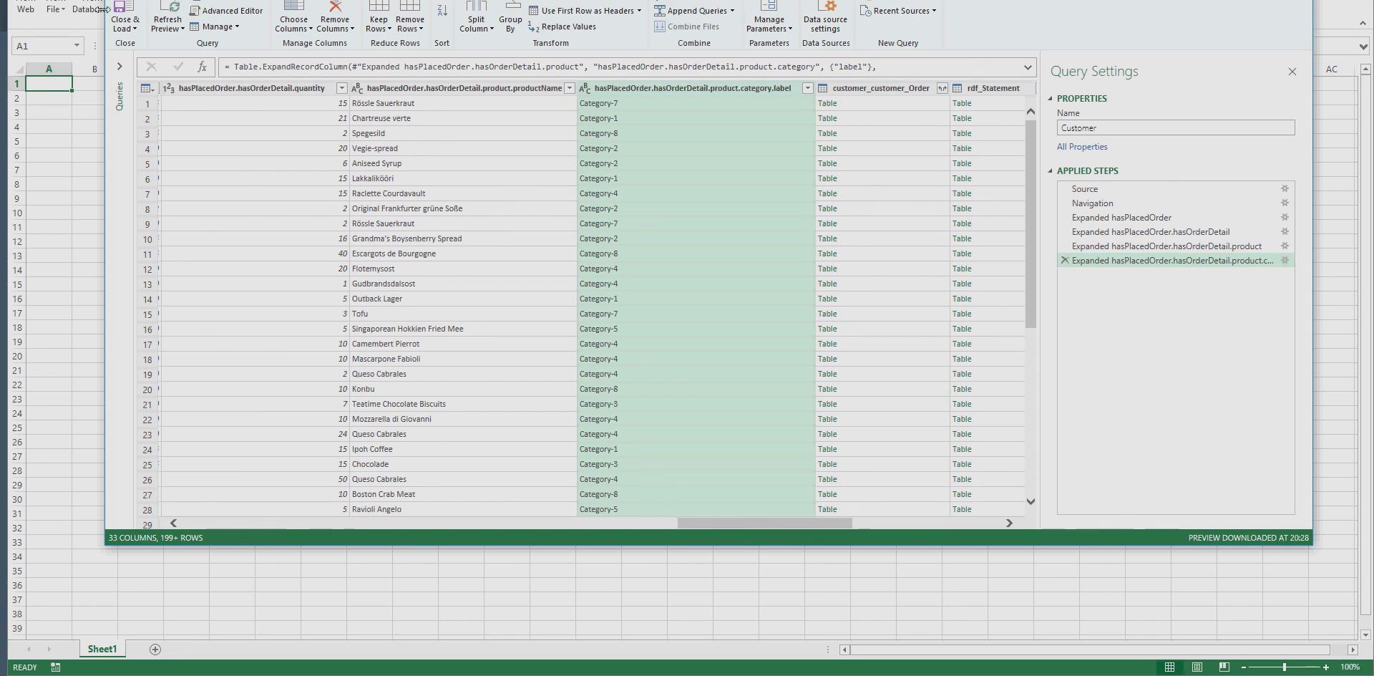
{"action": "left_click", "coordinate": [123, 20]}
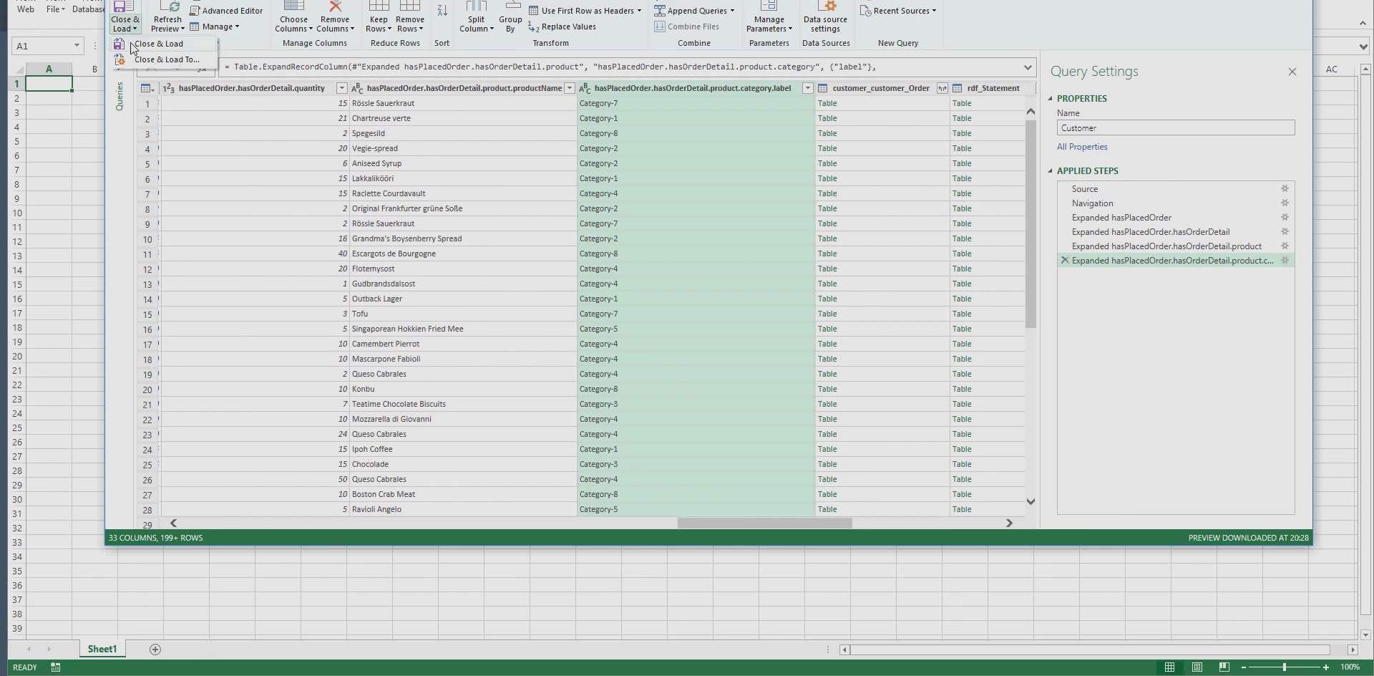
{"action": "left_click", "coordinate": [157, 44]}
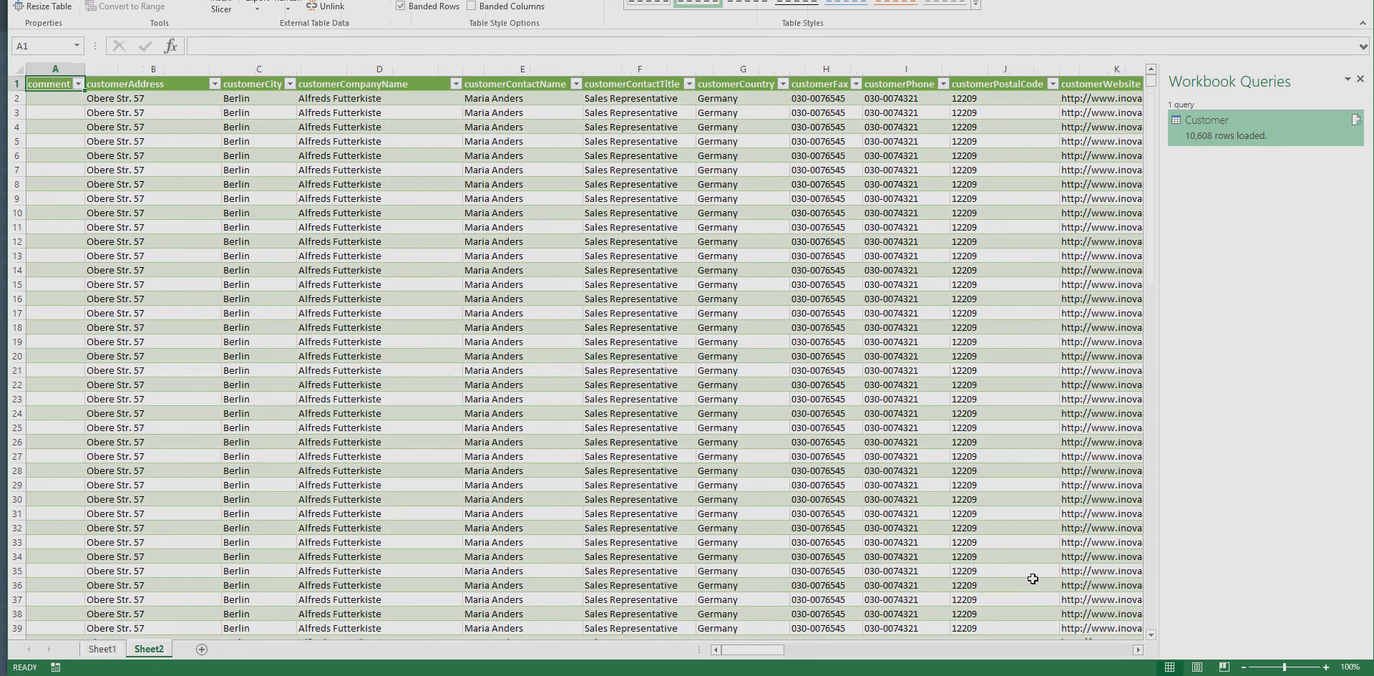
Close the Workbook Queries pane and examine the loaded table's order columns down to its final rows
{"action": "left_click", "coordinate": [1359, 79]}
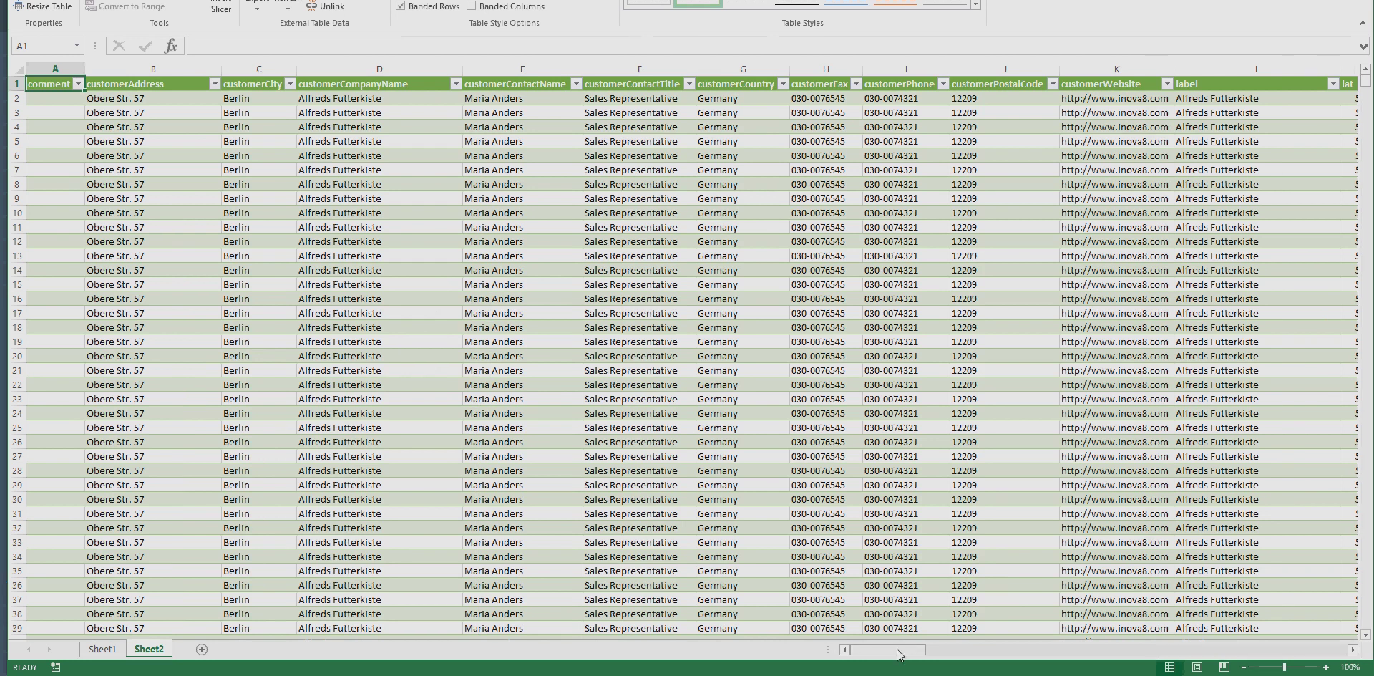
{"action": "left_click_drag", "start_coordinate": [899, 654], "coordinate": [1021, 658]}
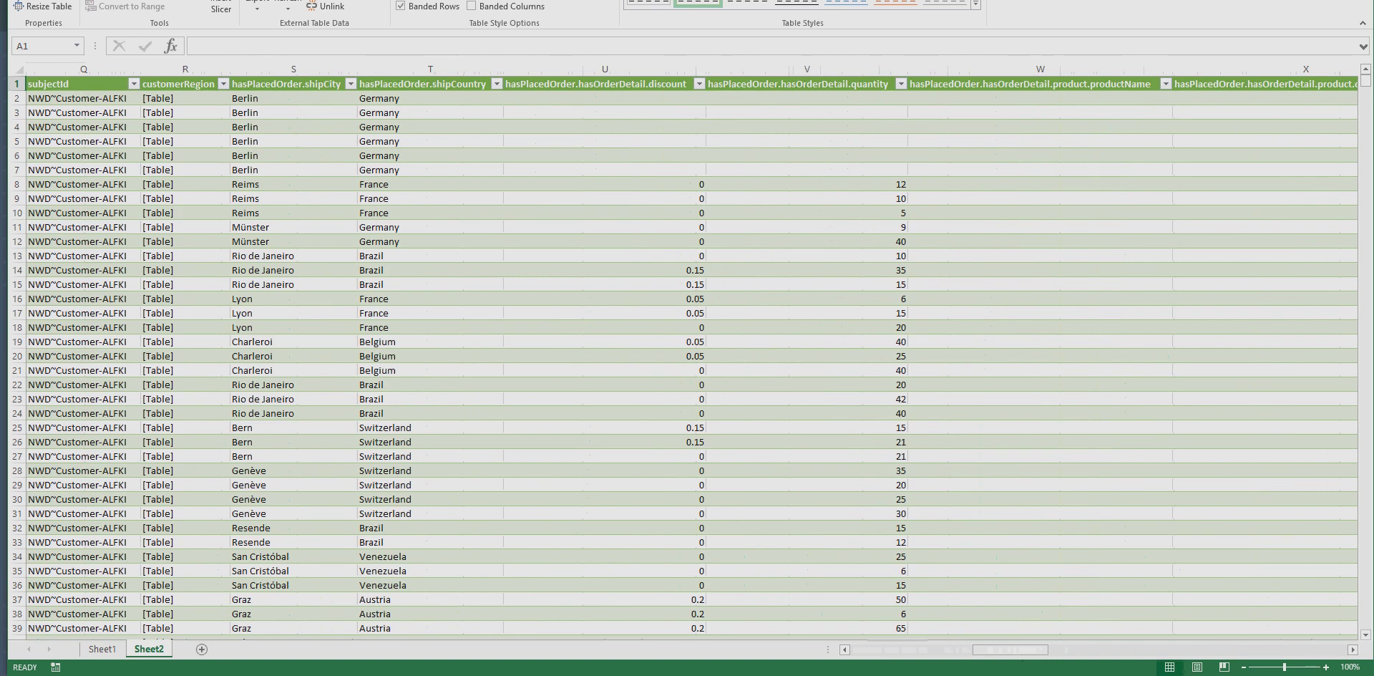
{"action": "left_click_drag", "start_coordinate": [1368, 86], "coordinate": [1364, 626]}
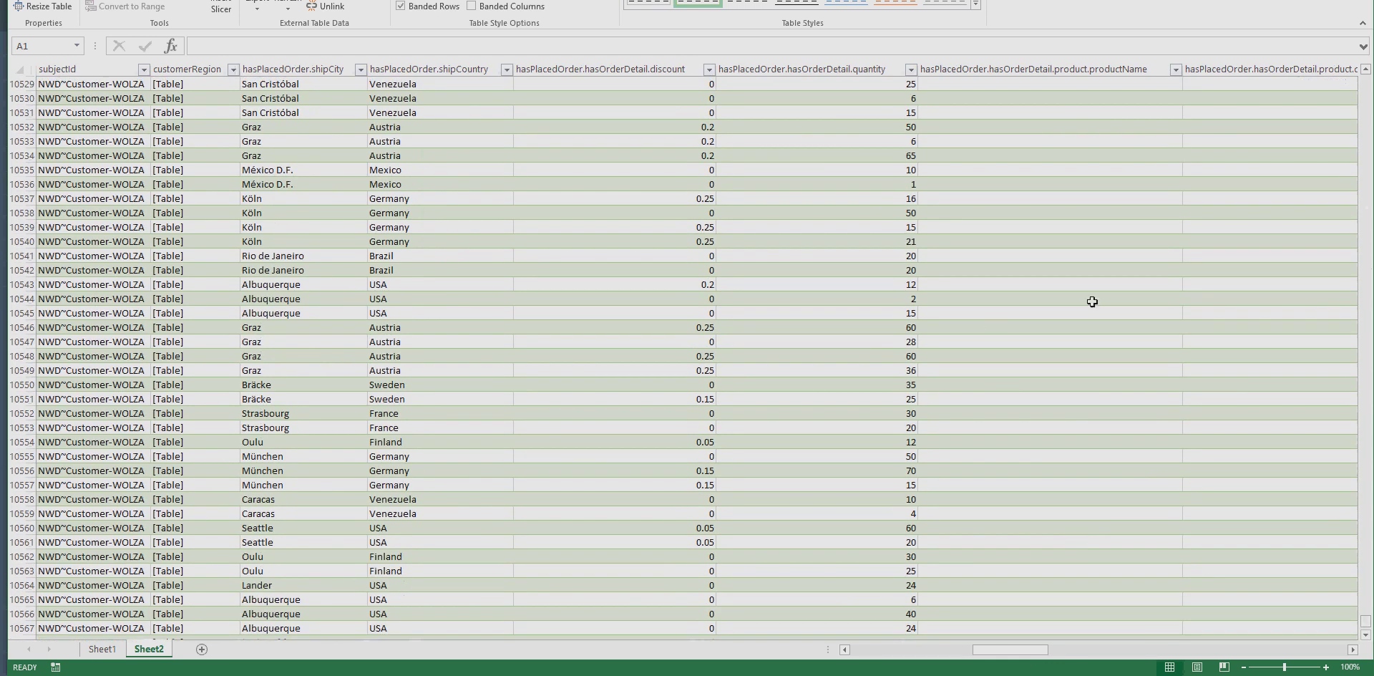